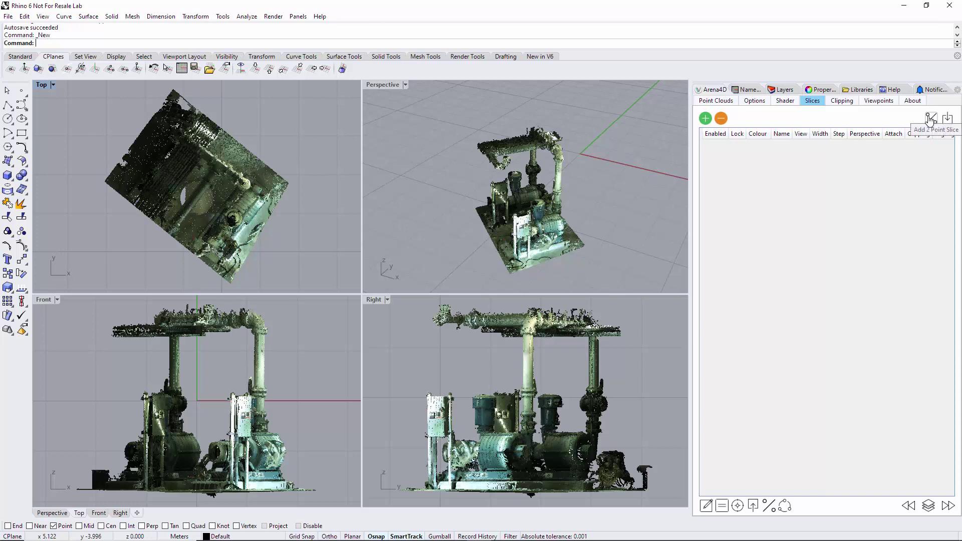
Step: Add a slice based on the Front view and shift it in the positive Y direction in the Top view
click(300, 320)
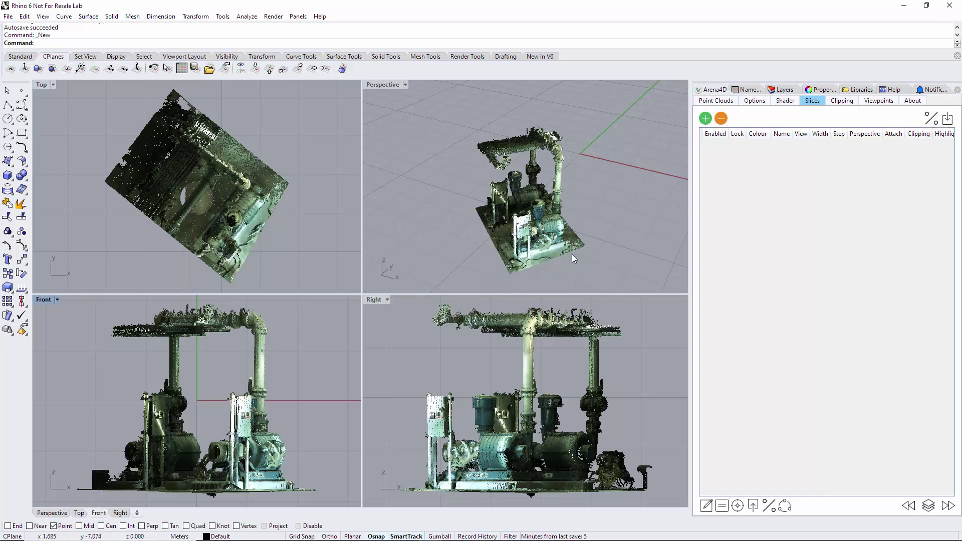
click(714, 117)
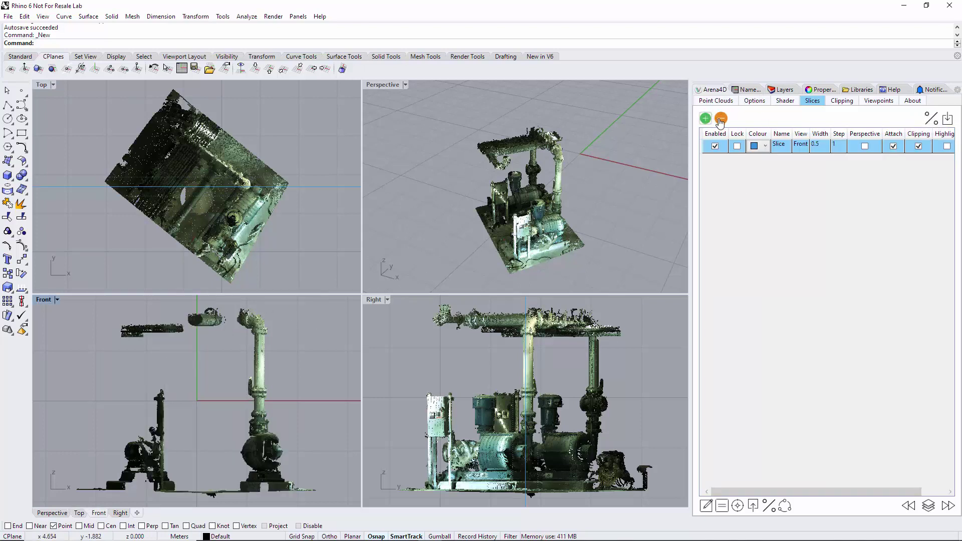
drag(283, 193, 284, 173)
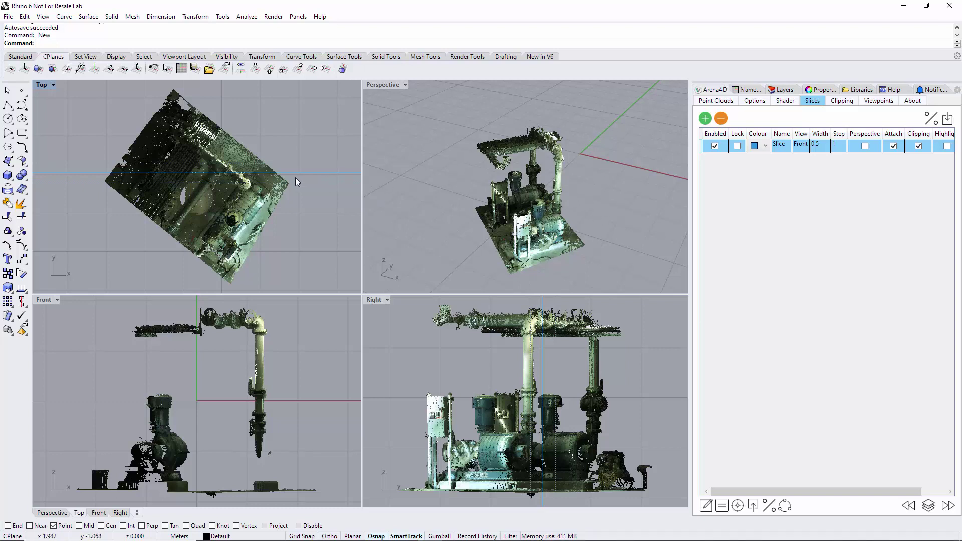
click(108, 326)
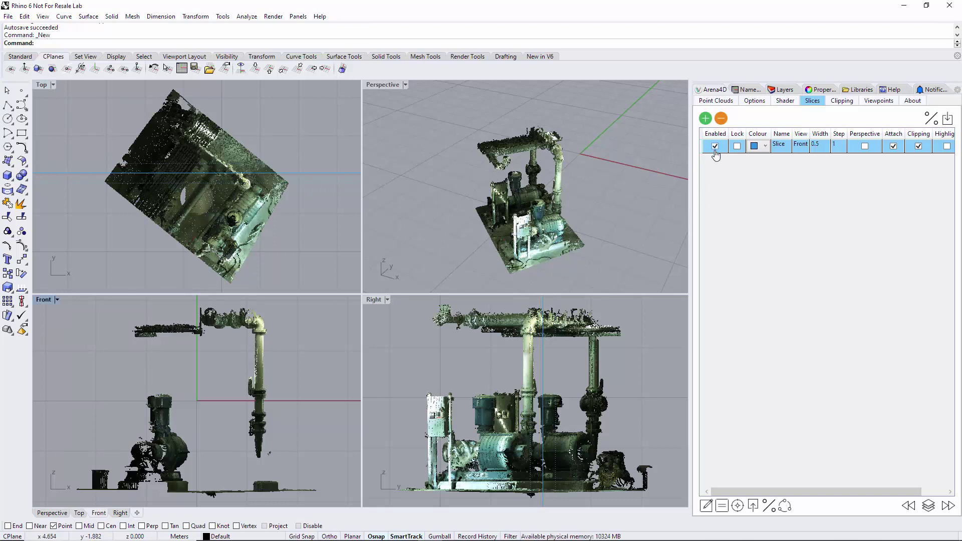
Step: Disable the front slice and add a two-point slice parallel to the point cloud's upper-left edge in the Top view
click(715, 148)
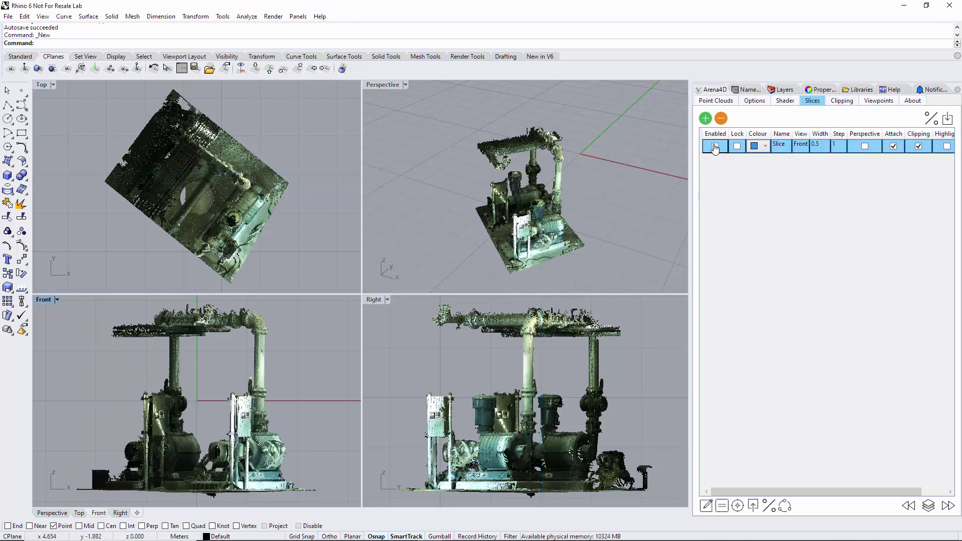
click(931, 119)
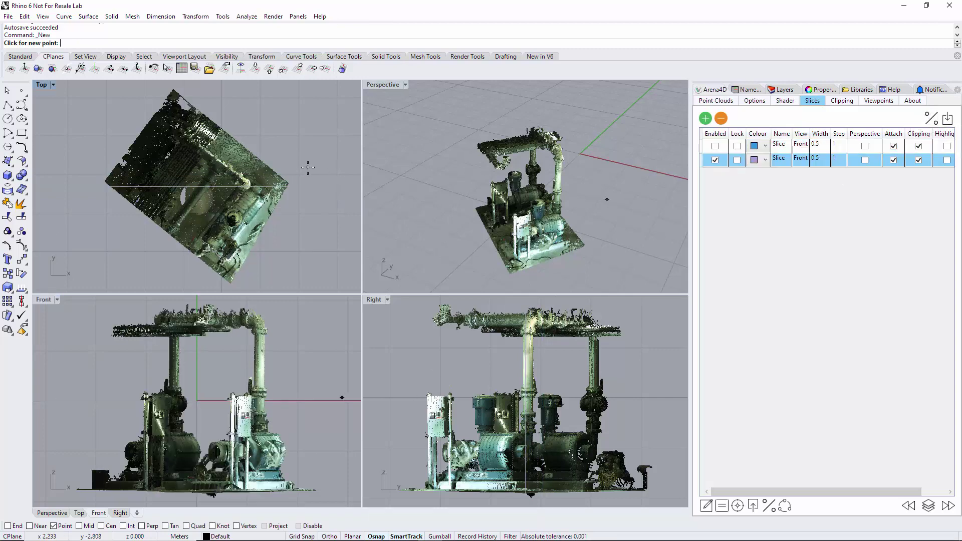
click(626, 397)
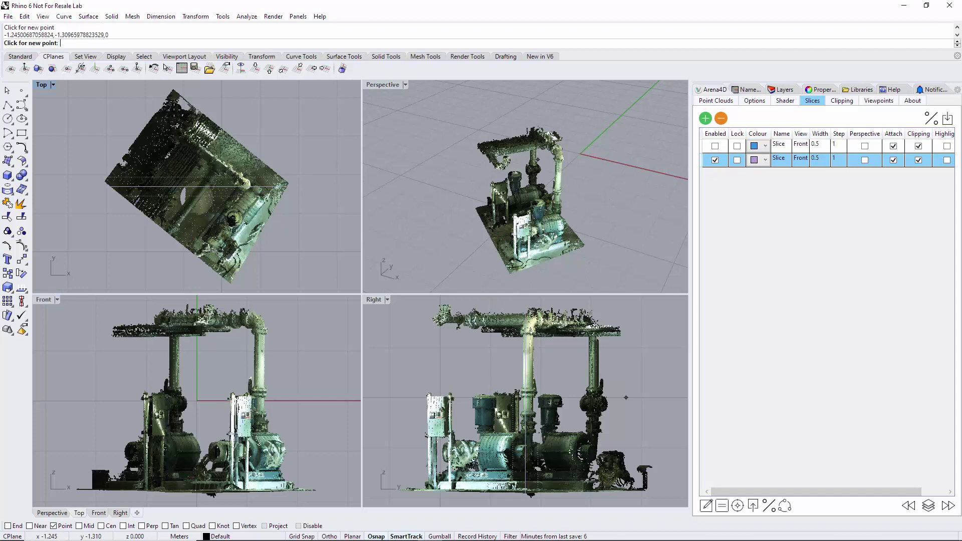
click(95, 397)
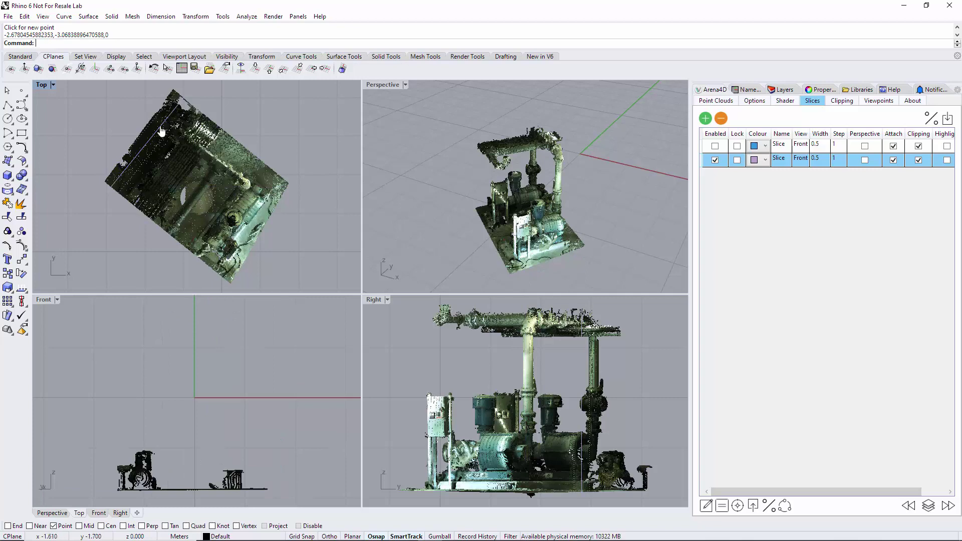
Step: Move the two-point slice back and forth across the scan in the Top view, ending through the pump equipment near the lower-right edge
drag(161, 131, 376, 170)
right_drag(471, 185, 278, 214)
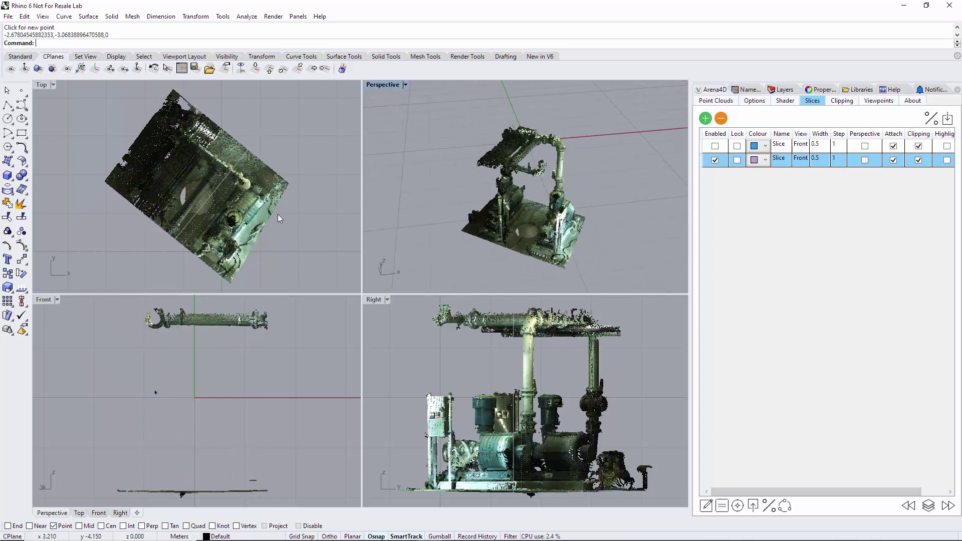
drag(210, 195, 238, 210)
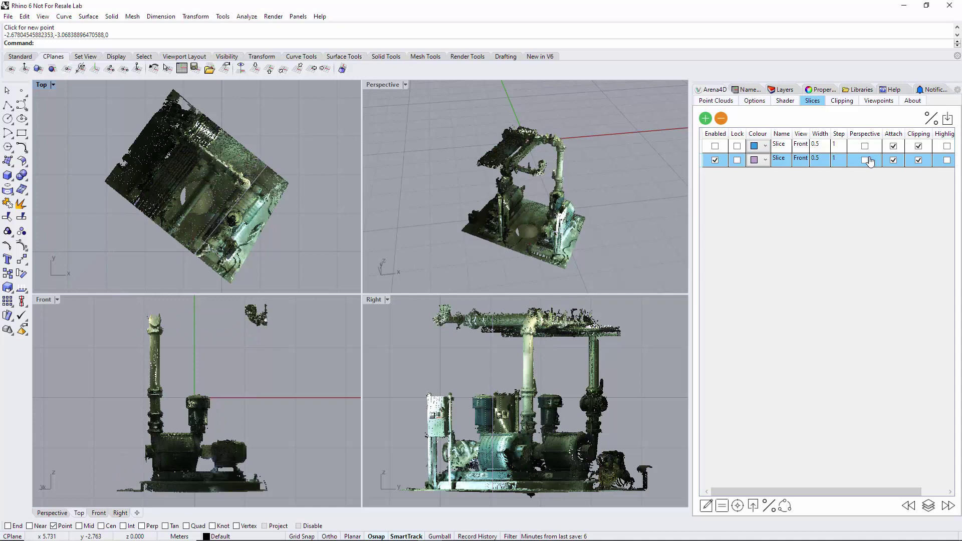
drag(233, 213, 199, 198)
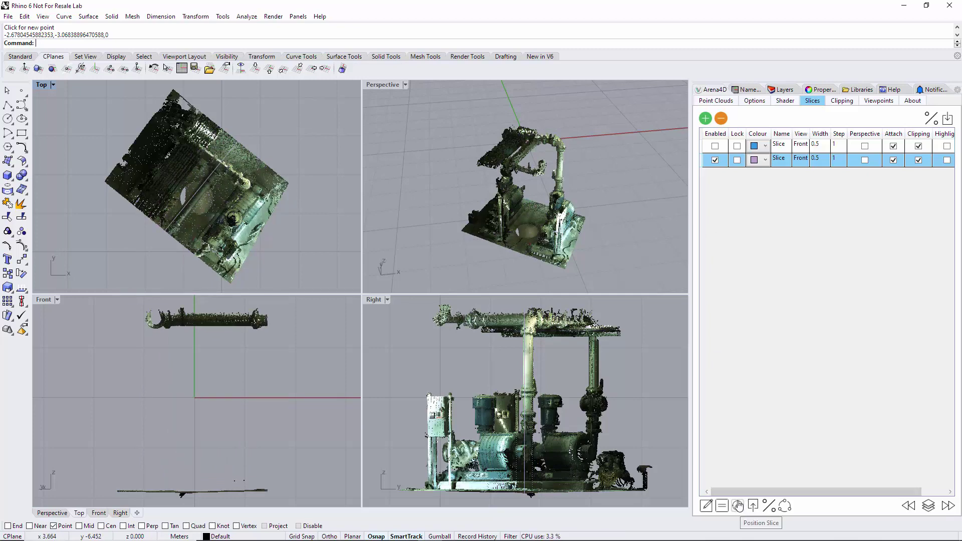
click(249, 211)
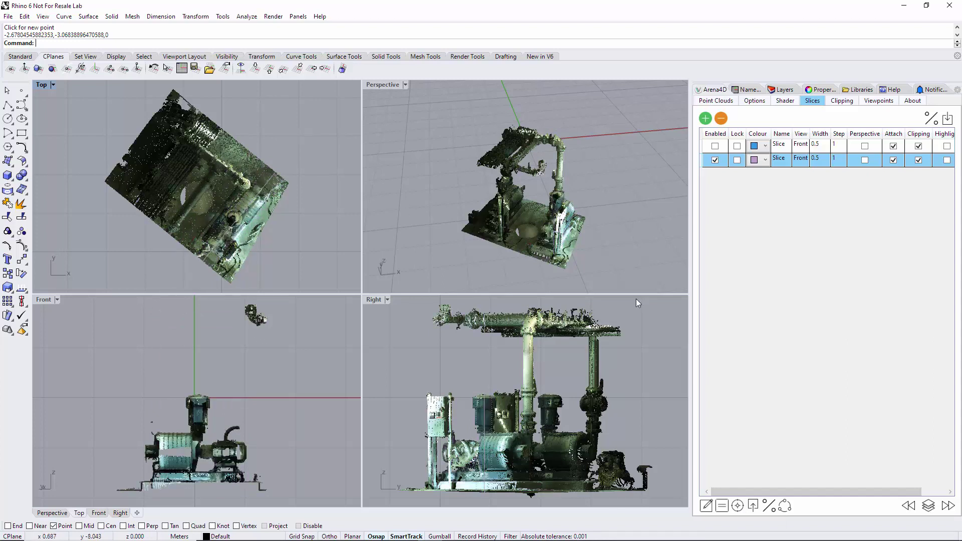
Step: Reposition the slice at a picked point near X -1.15, Y -2.31, and shift it to the middle of the scan
click(737, 507)
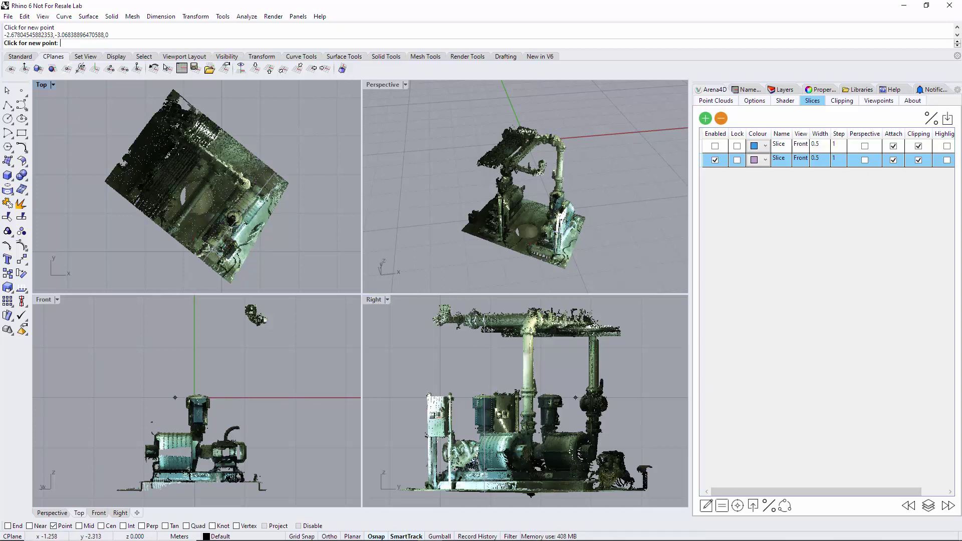
click(178, 154)
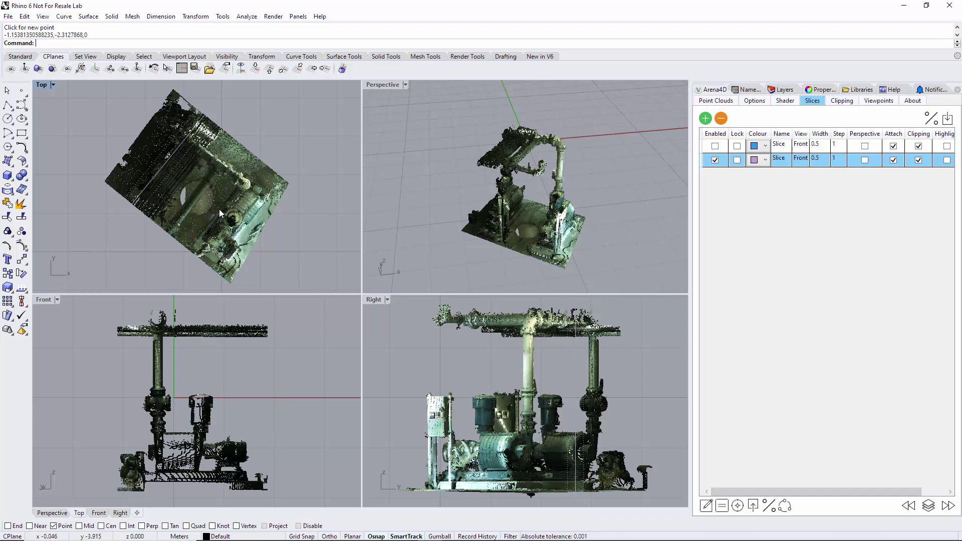
scroll(219, 209, down, 10)
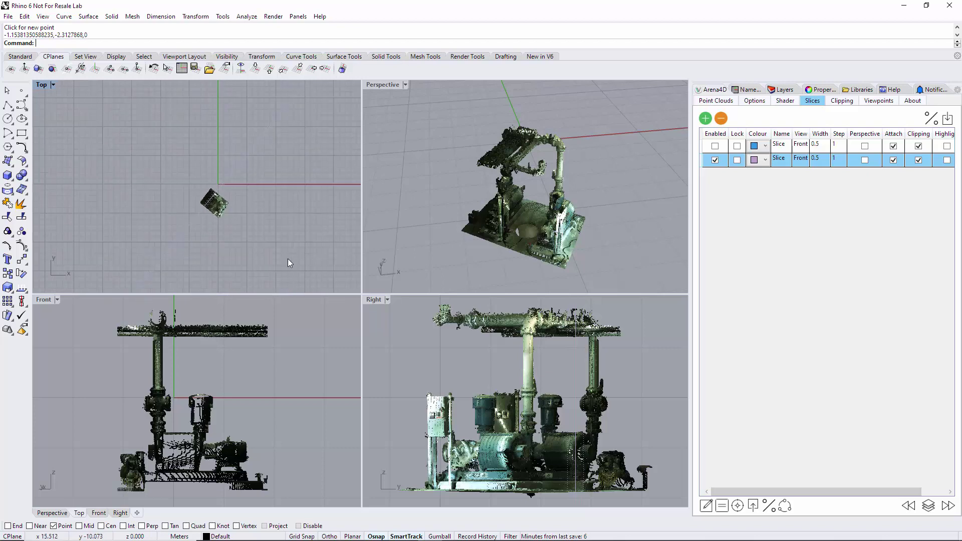
scroll(215, 208, up, 8)
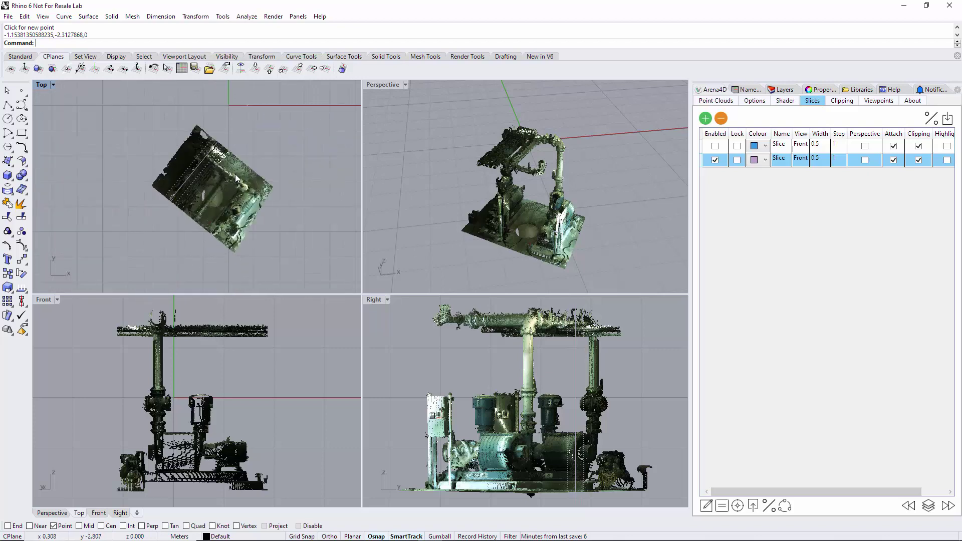
scroll(235, 173, up, 3)
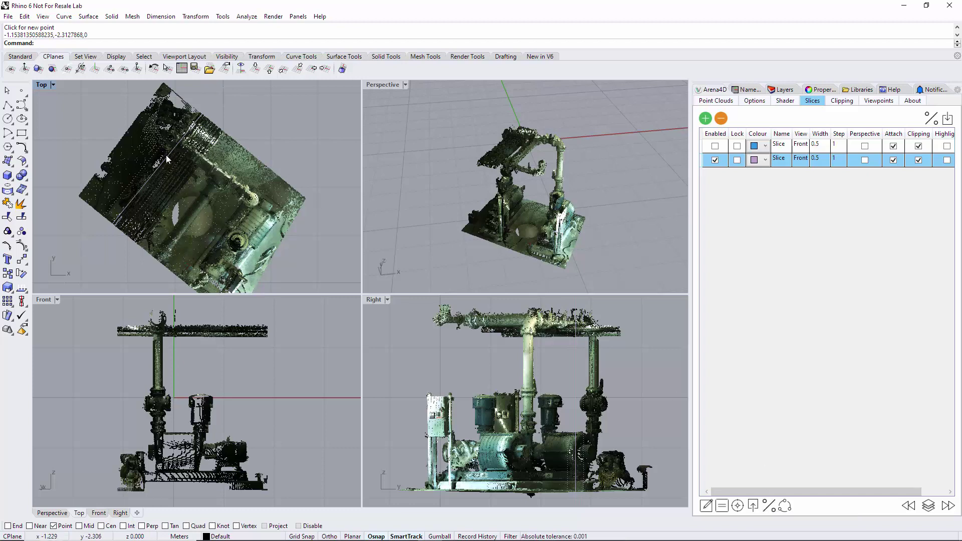
drag(168, 157, 208, 197)
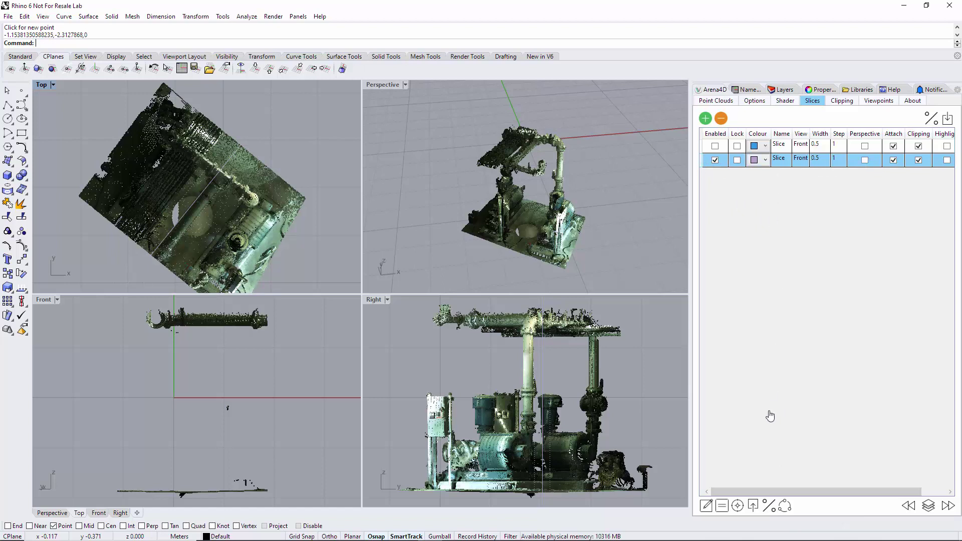
Step: Redefine the slice's depth from two points picked across the scan in the Top view, and shift the slice toward the scan's middle
click(774, 510)
click(116, 144)
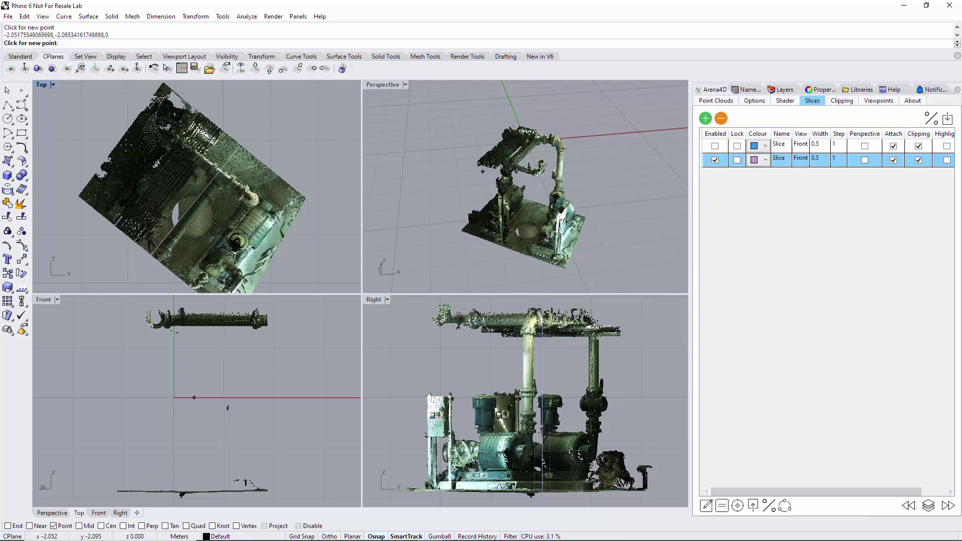
click(200, 213)
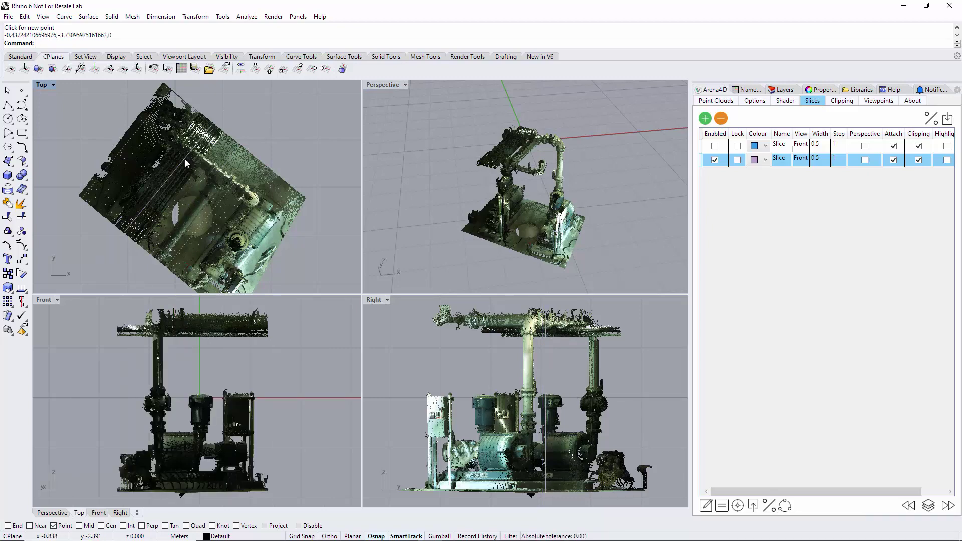
drag(186, 159, 239, 173)
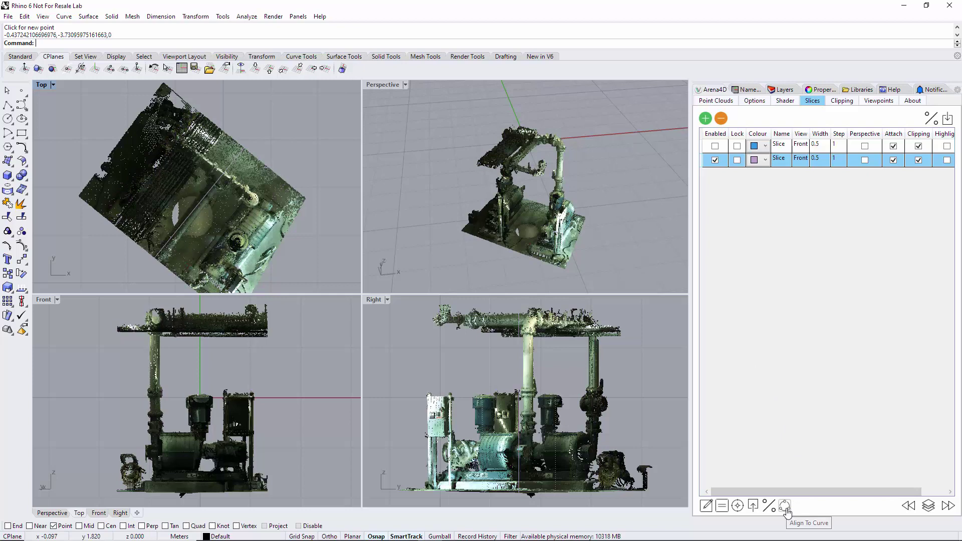
Step: Draw a four-point degree-3 curve along the near side of the scanned floor in the Perspective view, from corner to corner
mouse_move(603, 217)
right_down()
mouse_move(599, 195)
mouse_move(601, 251)
mouse_move(596, 215)
right_up()
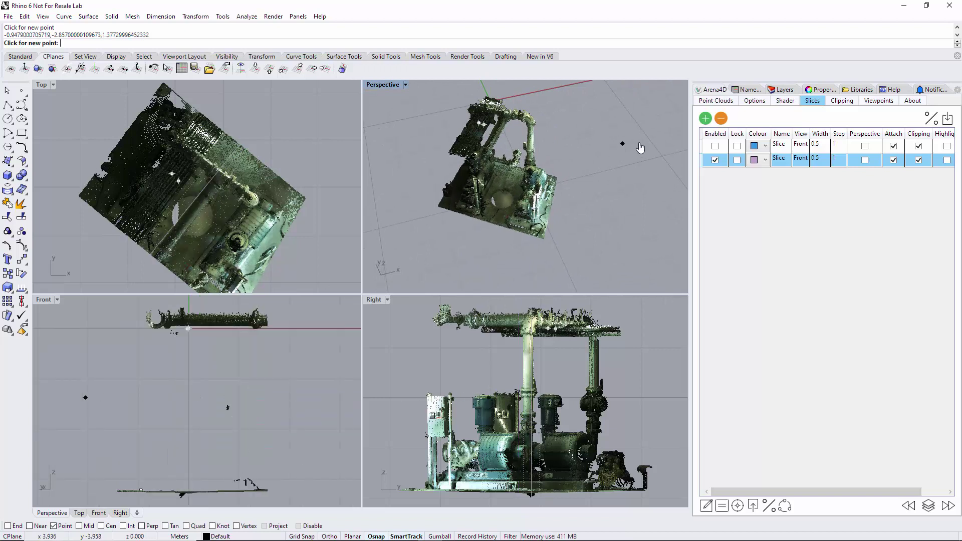
click(22, 104)
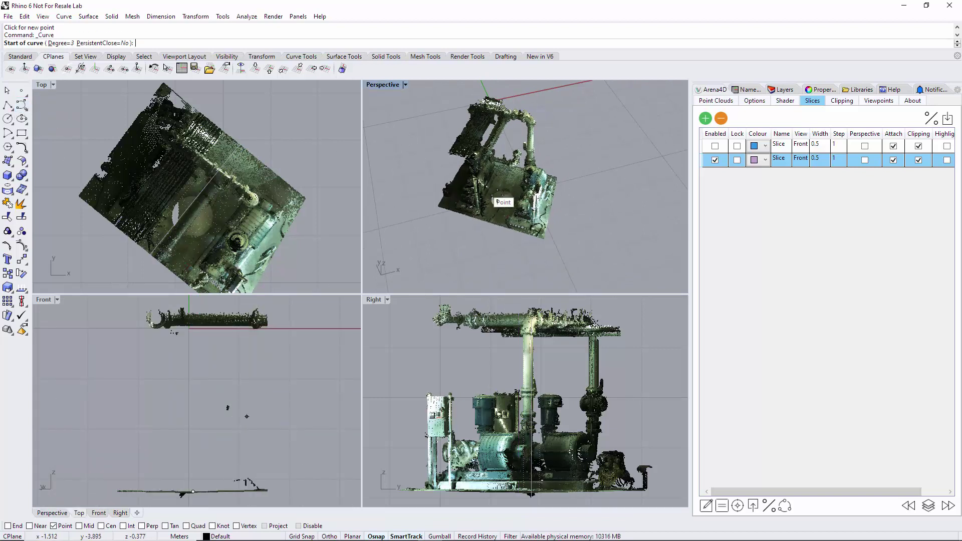
click(445, 208)
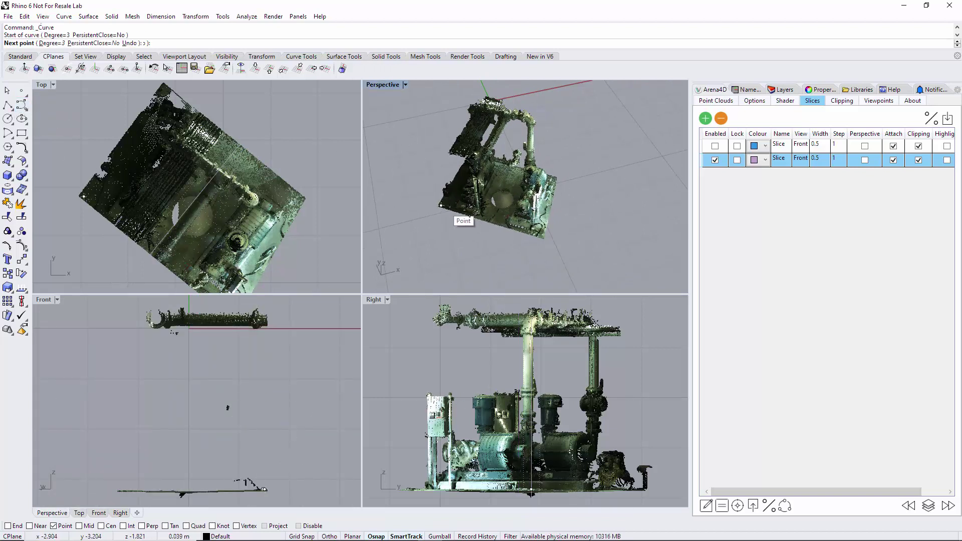
click(495, 223)
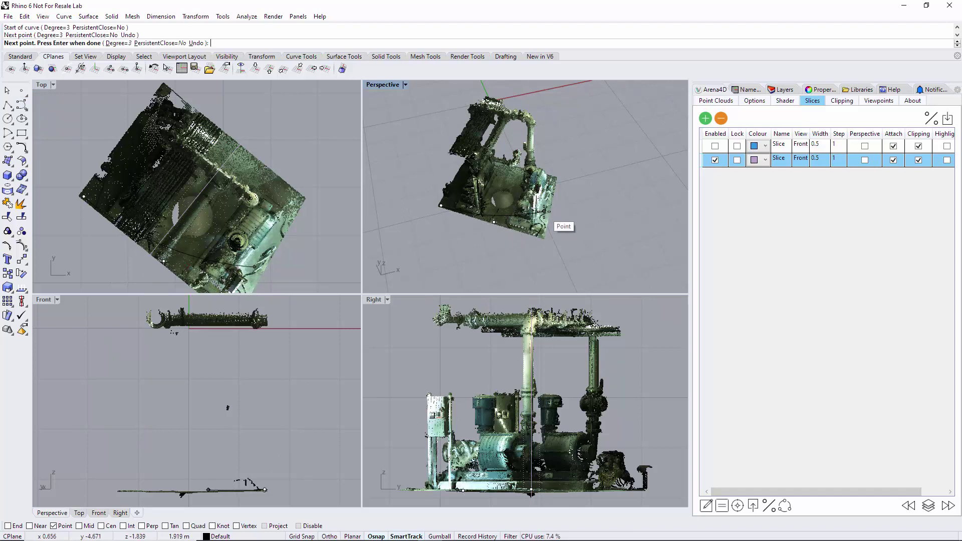
click(545, 211)
click(559, 180)
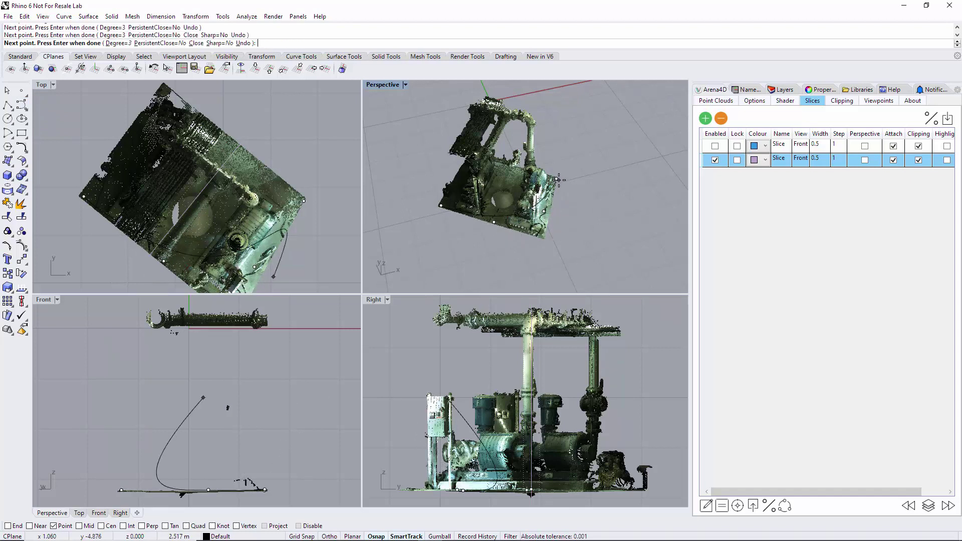
key(Return)
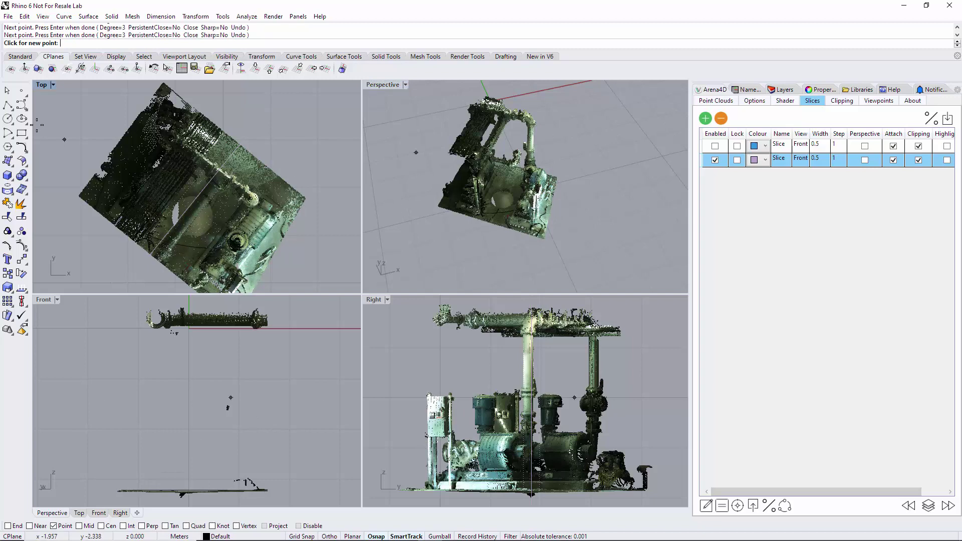
key(Escape)
Step: Move the slice from the scan's upper-left edge to its middle in the Top view
click(500, 211)
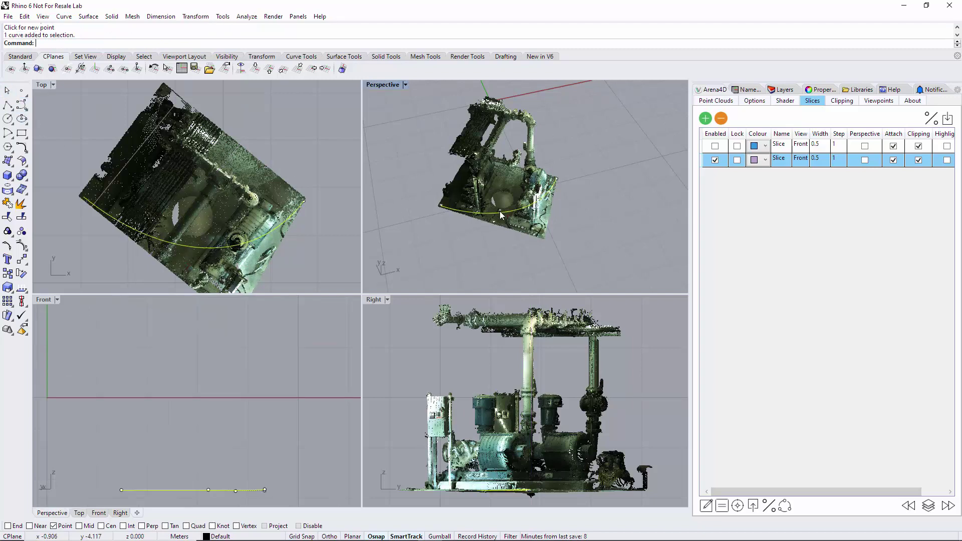
right_drag(620, 249, 633, 213)
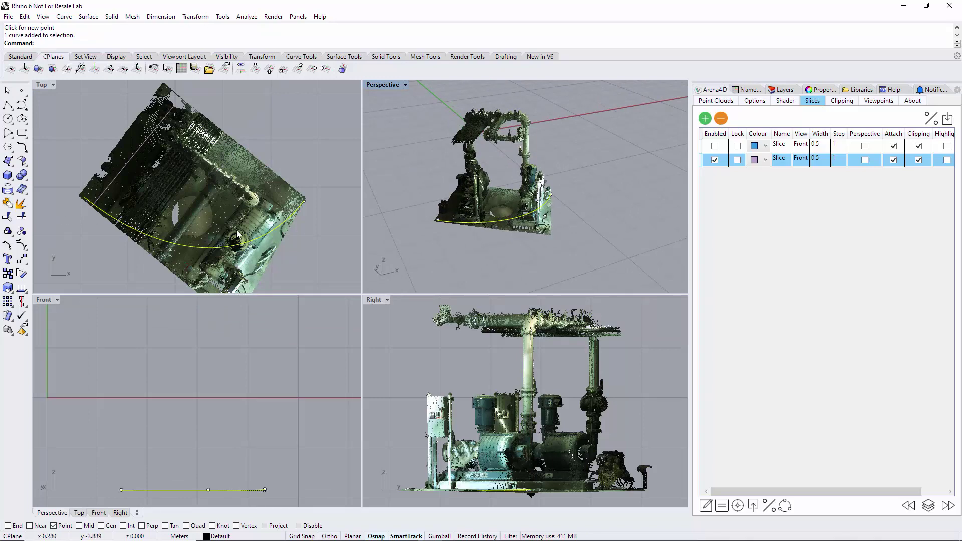
drag(138, 150, 203, 178)
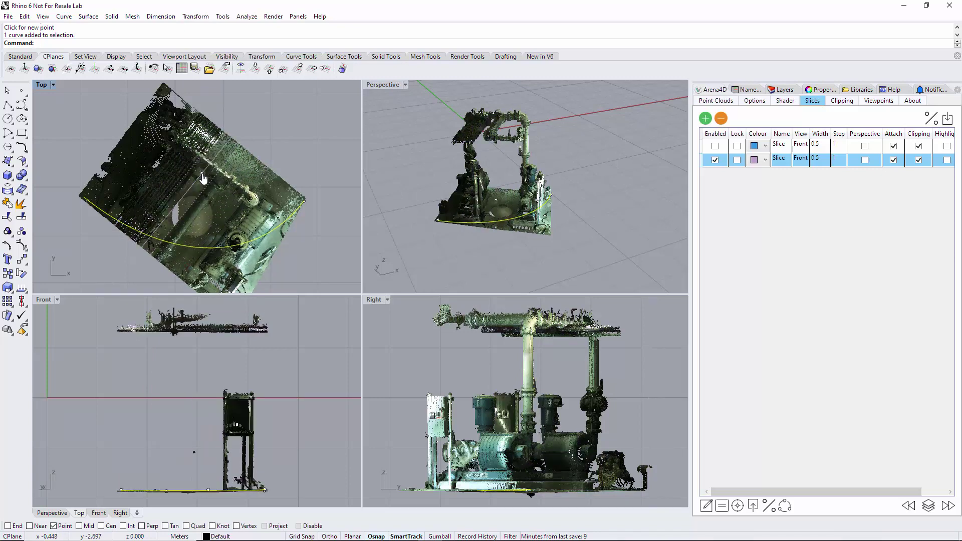
click(539, 247)
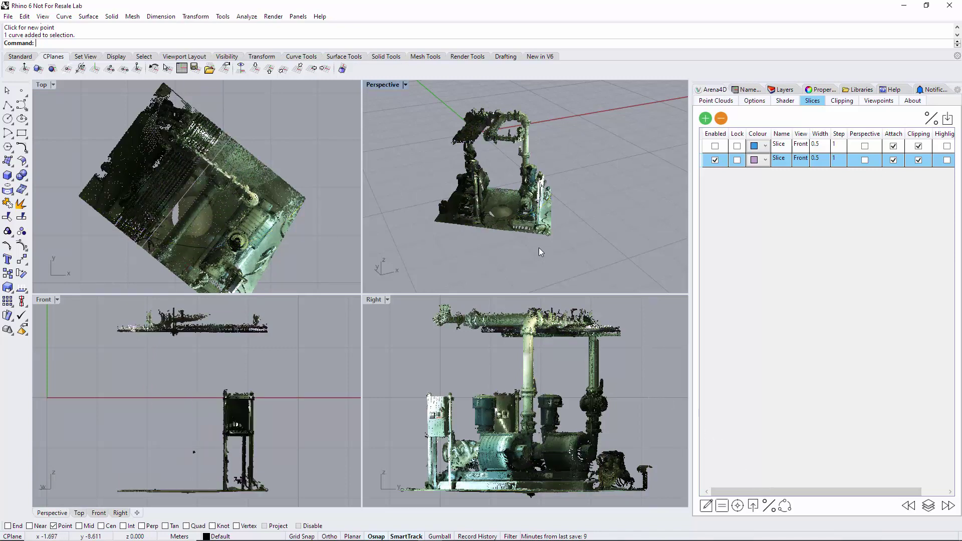
Step: Align the slice to the drawn floor curve with Align To Curve, and select that curve to compare directions
click(500, 221)
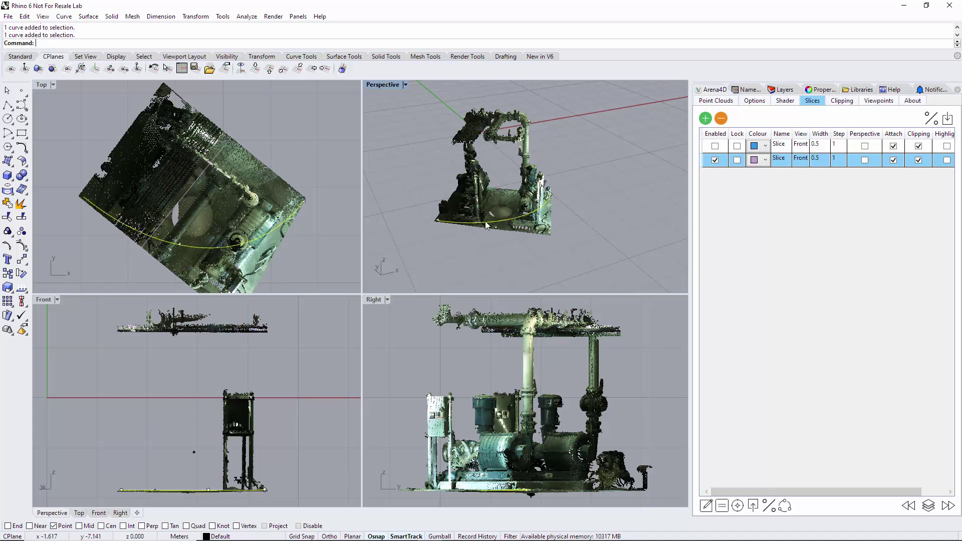
click(498, 269)
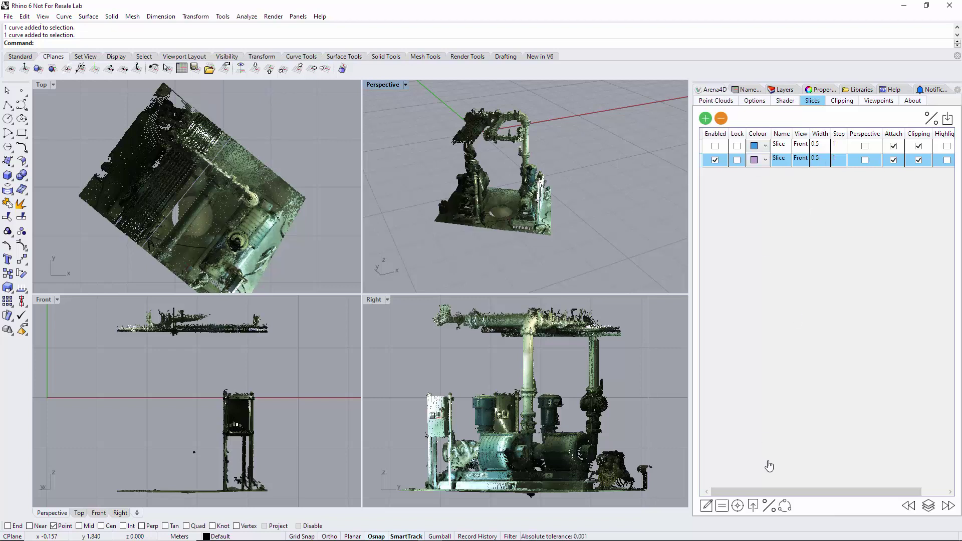
click(781, 511)
click(495, 221)
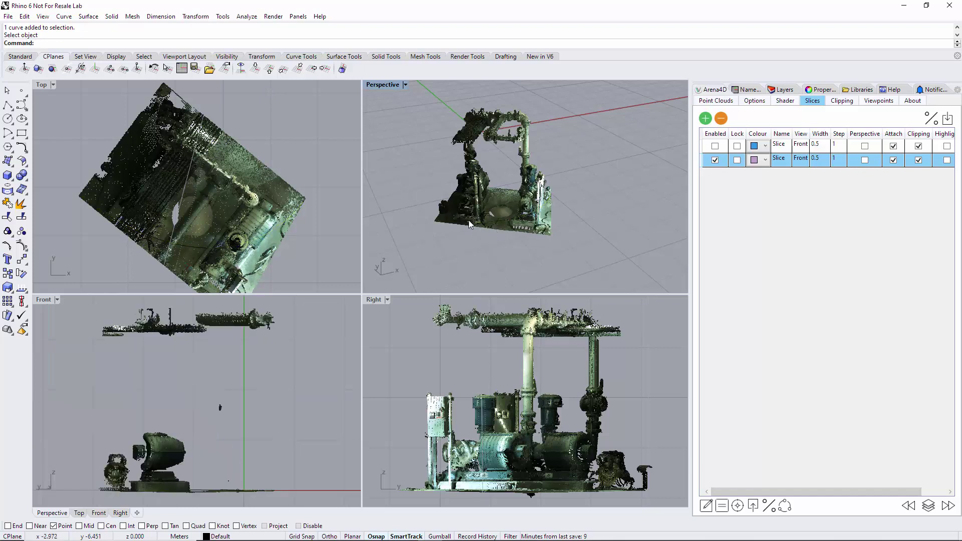
click(497, 221)
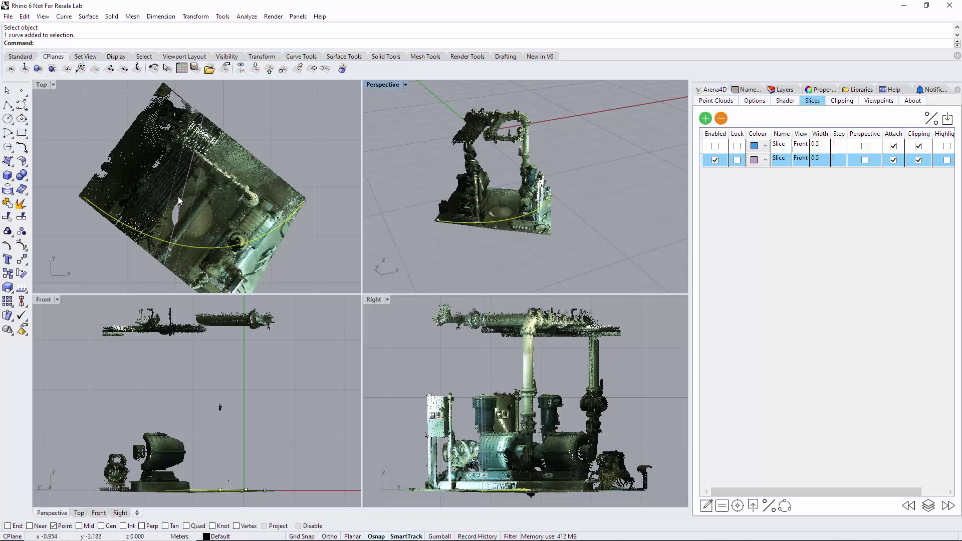
Step: Move the slice toward the scan's left corner in the Top view and draw a two-point polyline along the scan's lower-left edge
drag(180, 200, 99, 205)
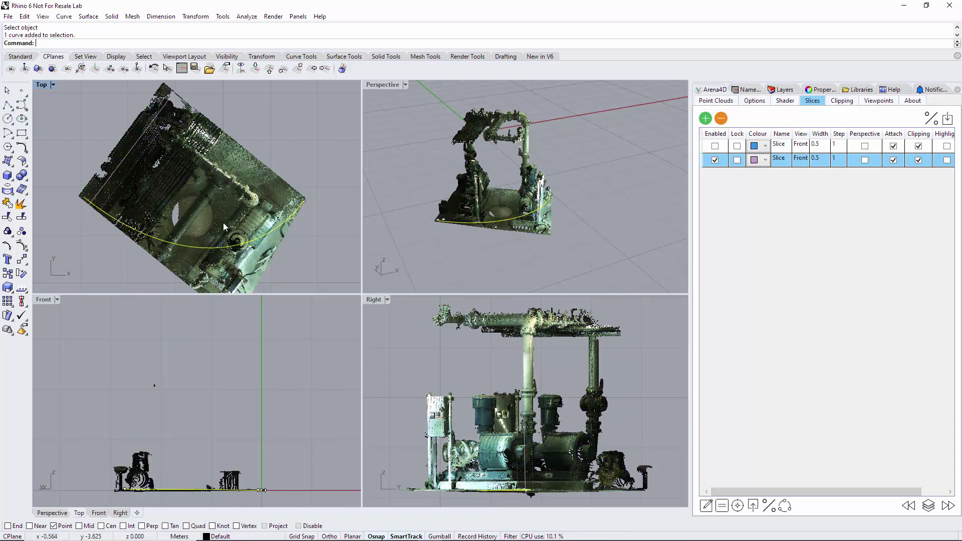
click(8, 105)
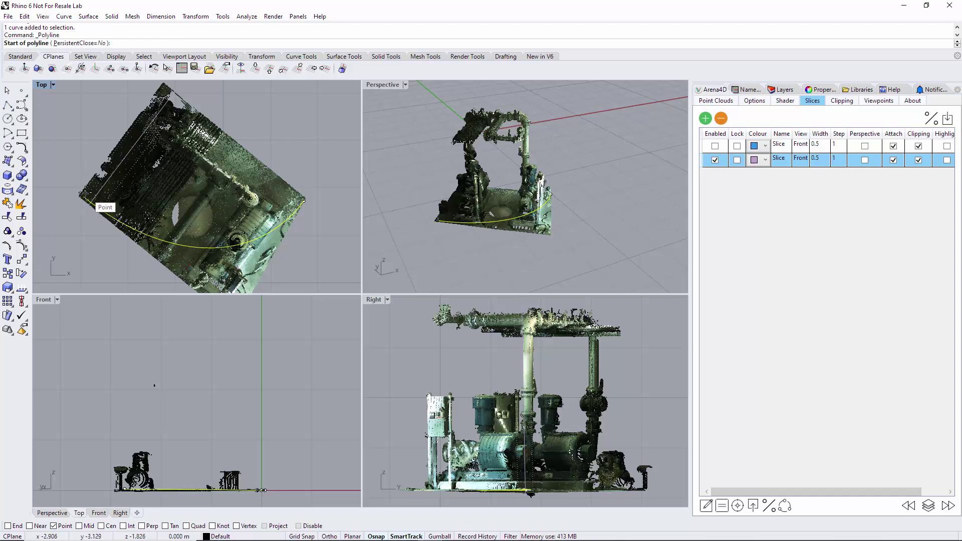
click(85, 193)
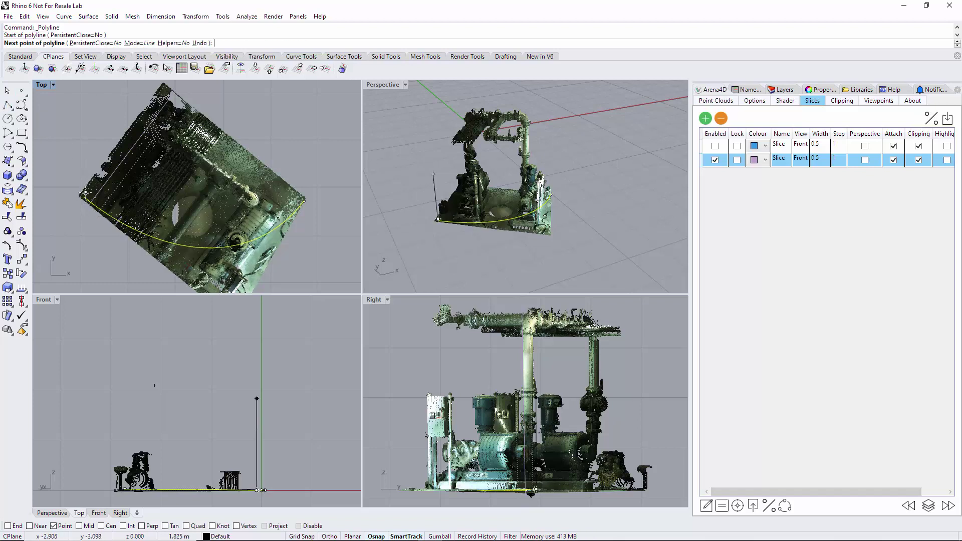
click(201, 287)
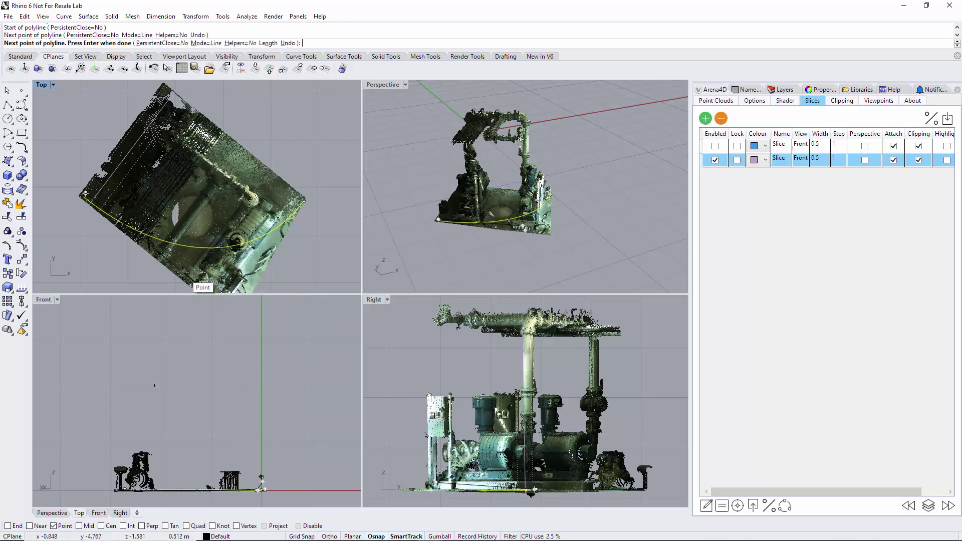
key(Return)
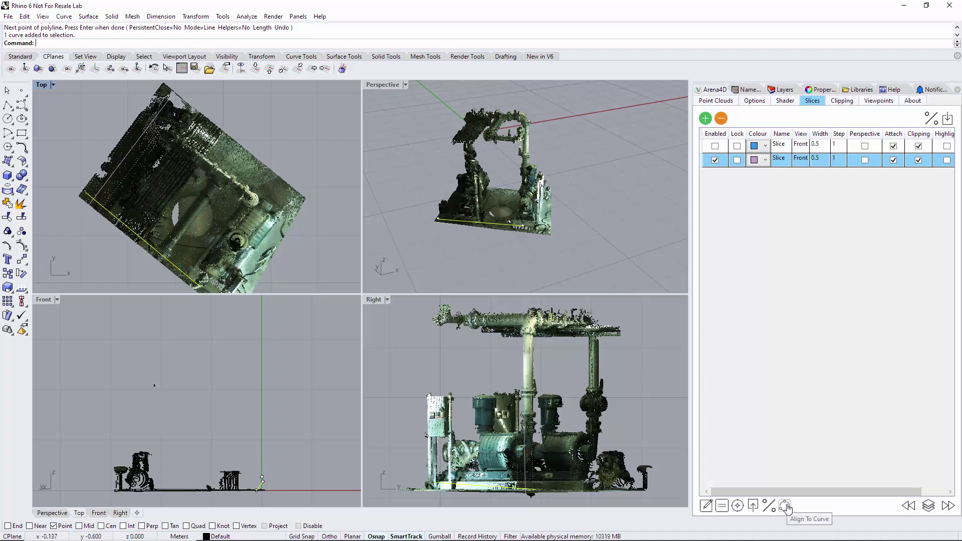
Step: Align the slice to the straight polyline with Align To Curve and shift it slightly across the scan in the Top view
click(278, 239)
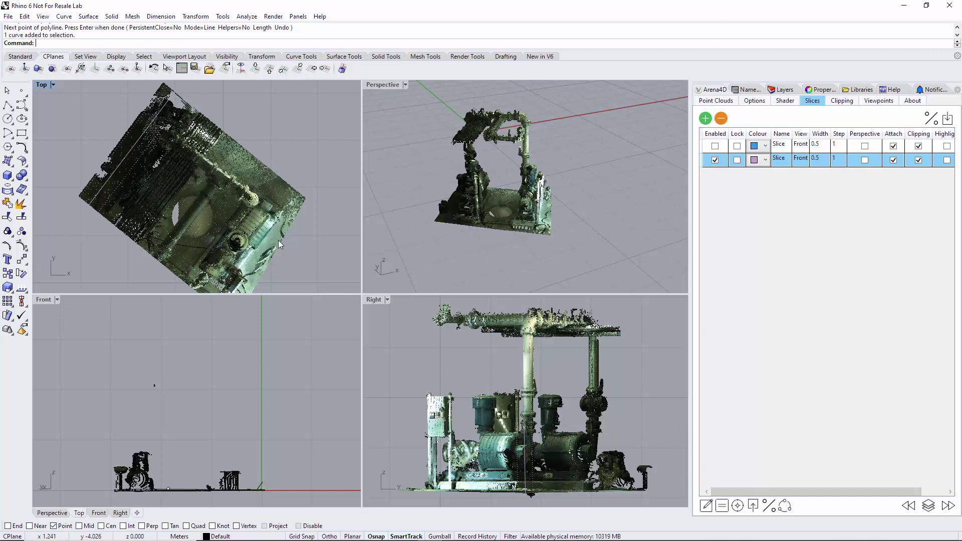
click(785, 507)
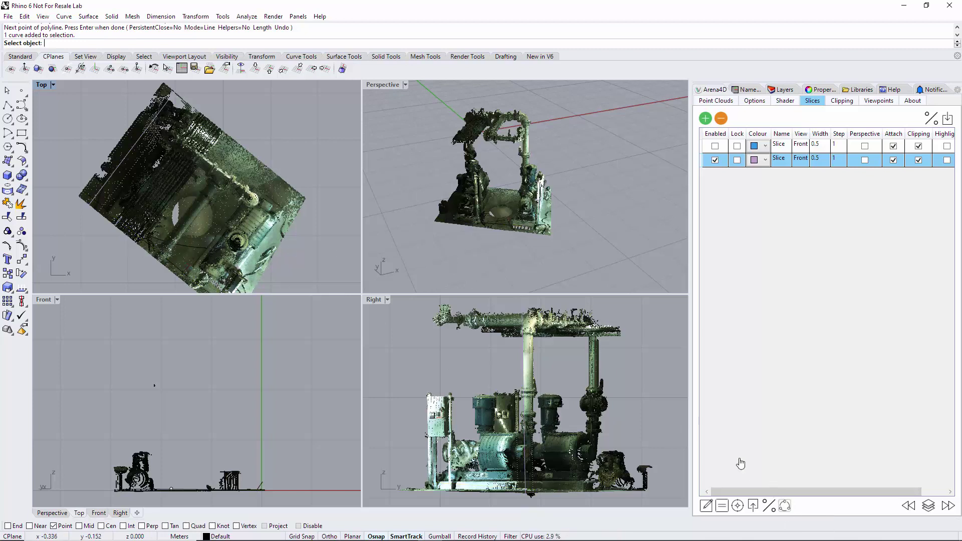
click(510, 229)
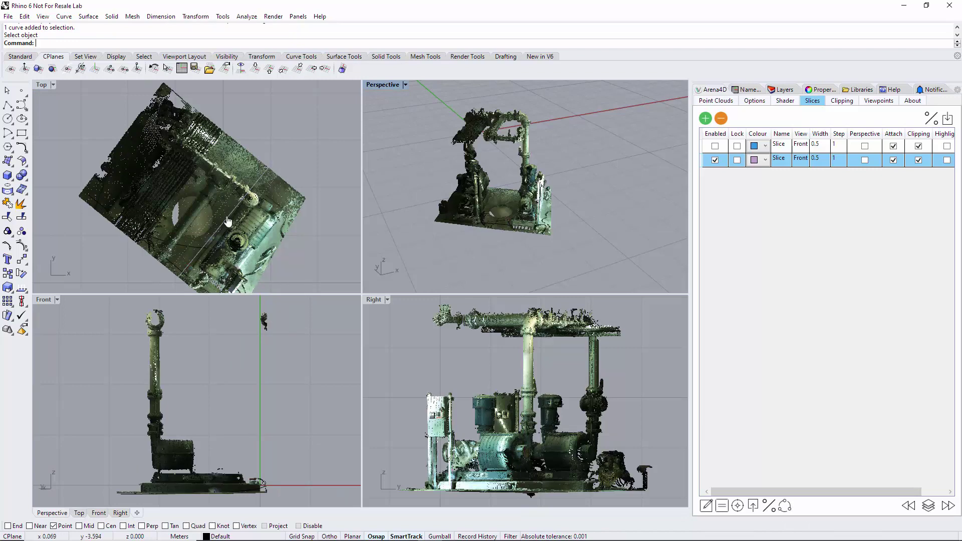
mouse_move(228, 221)
mouse_down()
mouse_move(171, 175)
mouse_move(258, 244)
mouse_move(145, 155)
mouse_move(236, 201)
mouse_move(241, 221)
mouse_up()
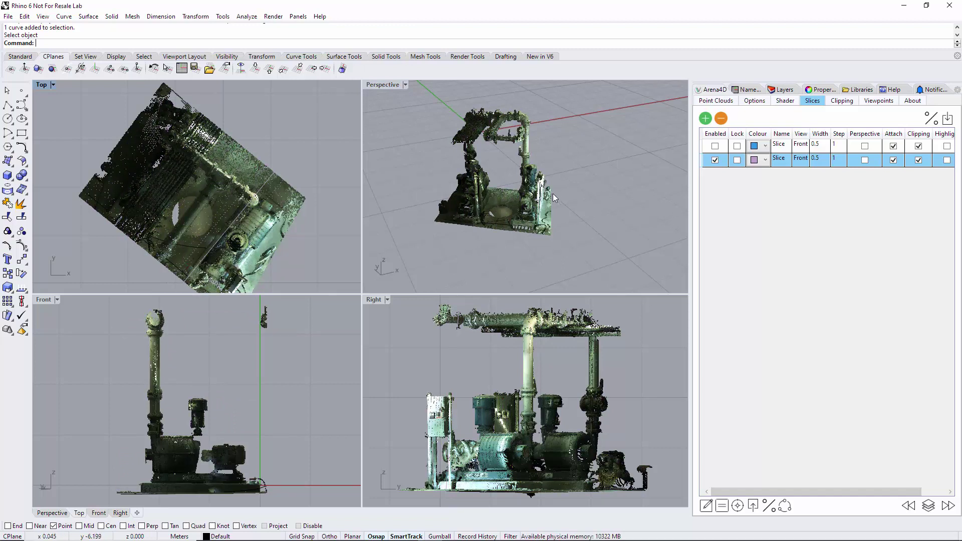
click(784, 506)
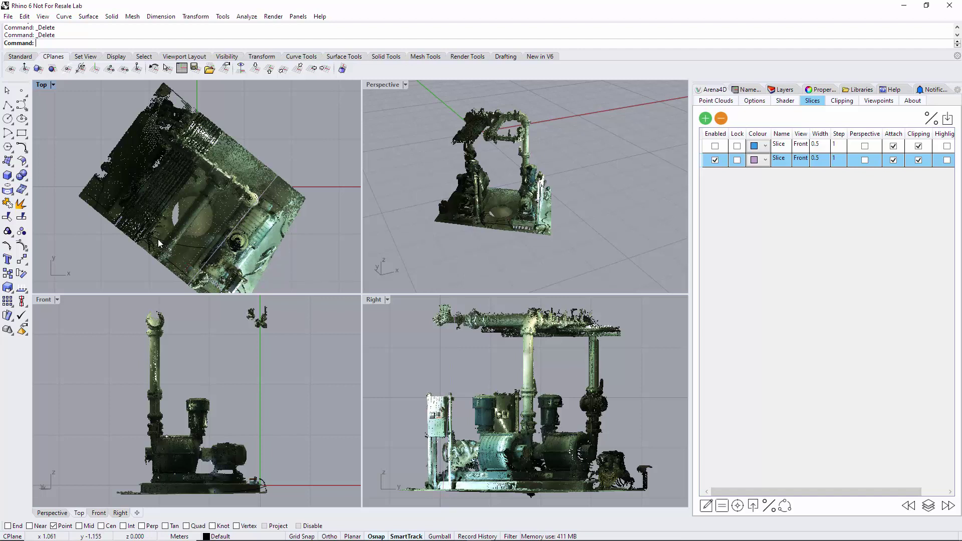
Step: Add a slice for the Top view and disable the second Front slice
click(706, 119)
click(714, 160)
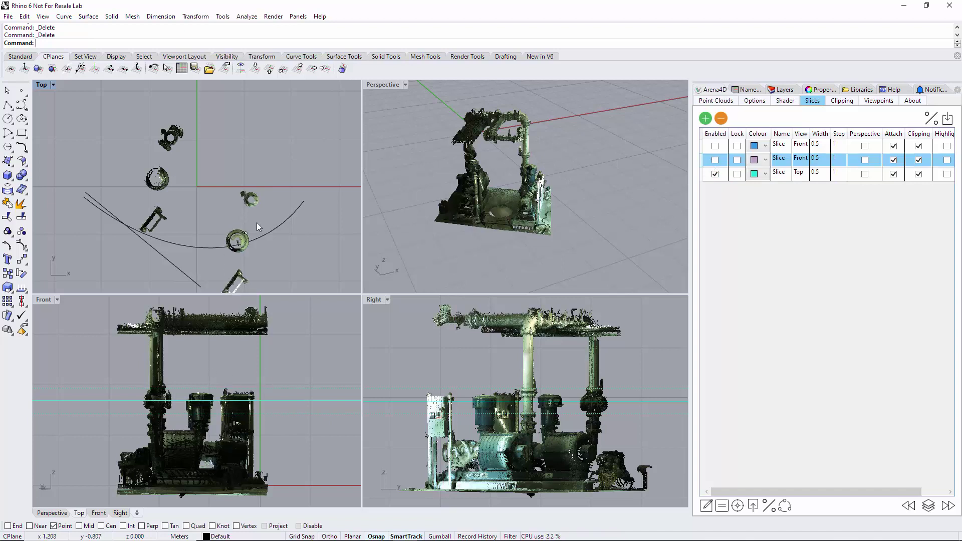
click(295, 404)
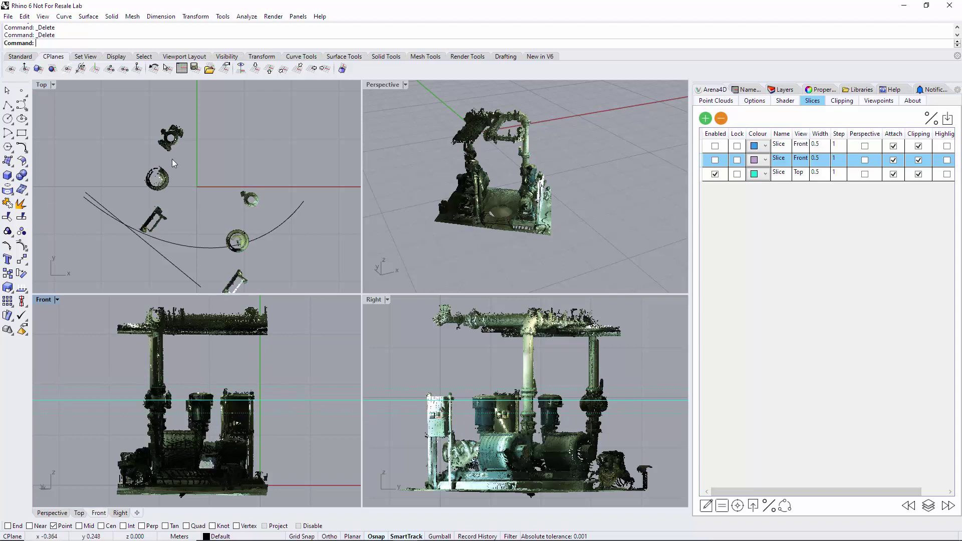
Step: Delete the curved line and the straight polyline, and maximize the Top view
click(203, 247)
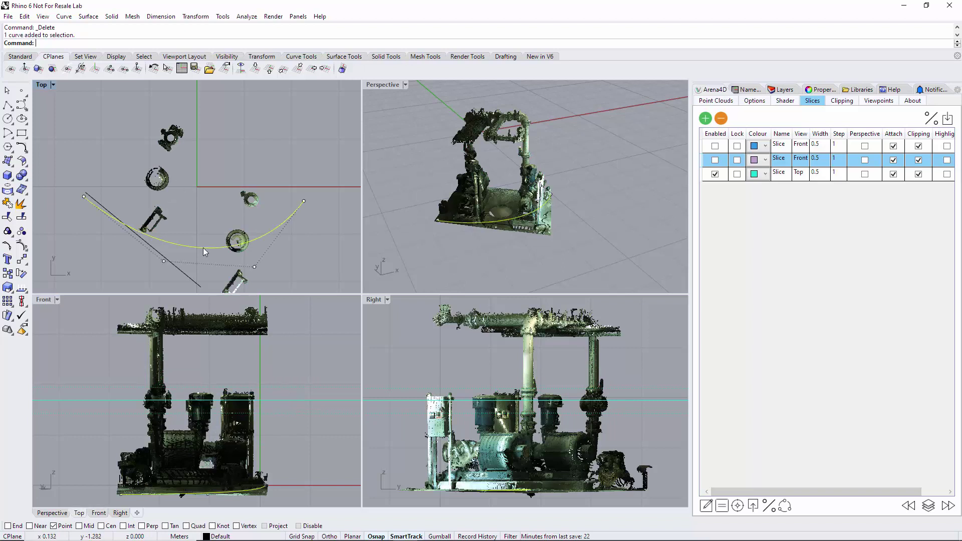
shift+click(189, 279)
key(Delete)
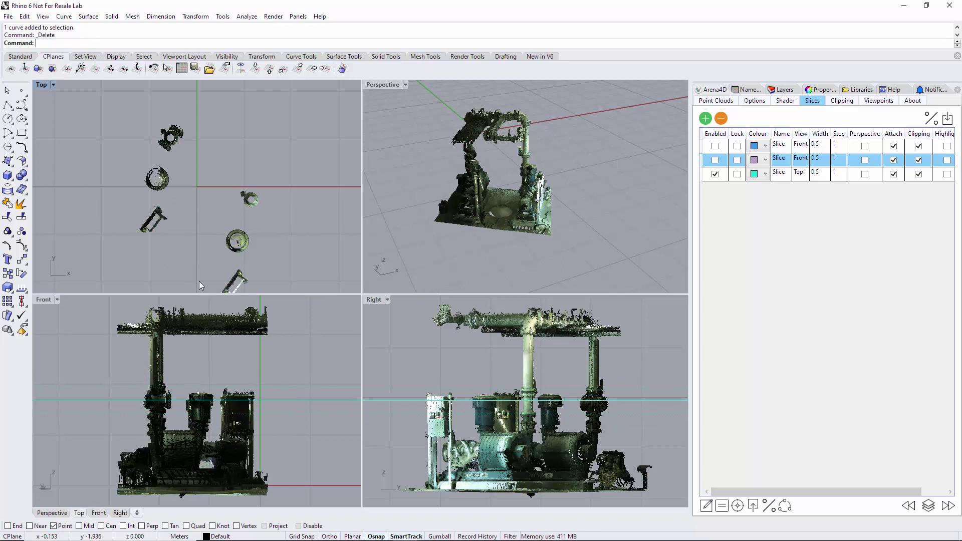
right_drag(202, 209, 206, 180)
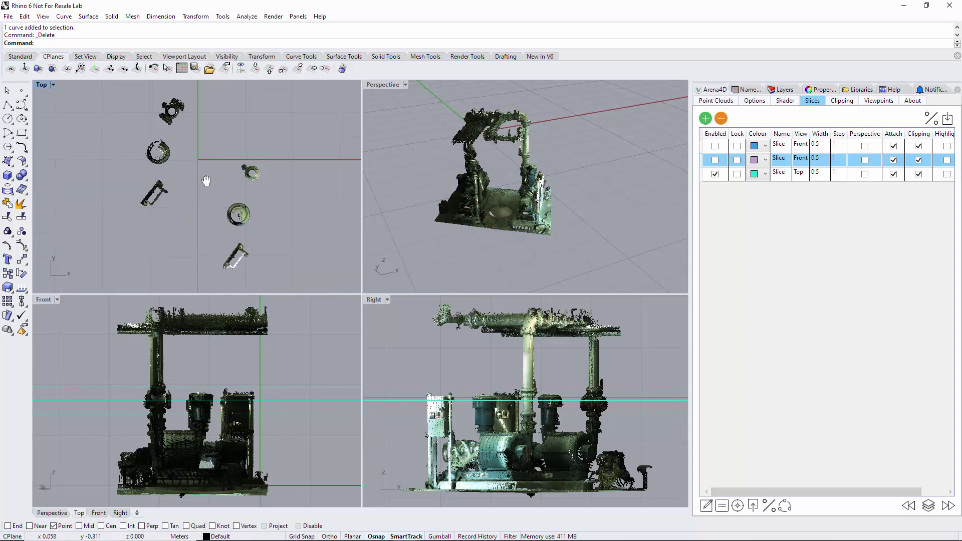
double_click(42, 87)
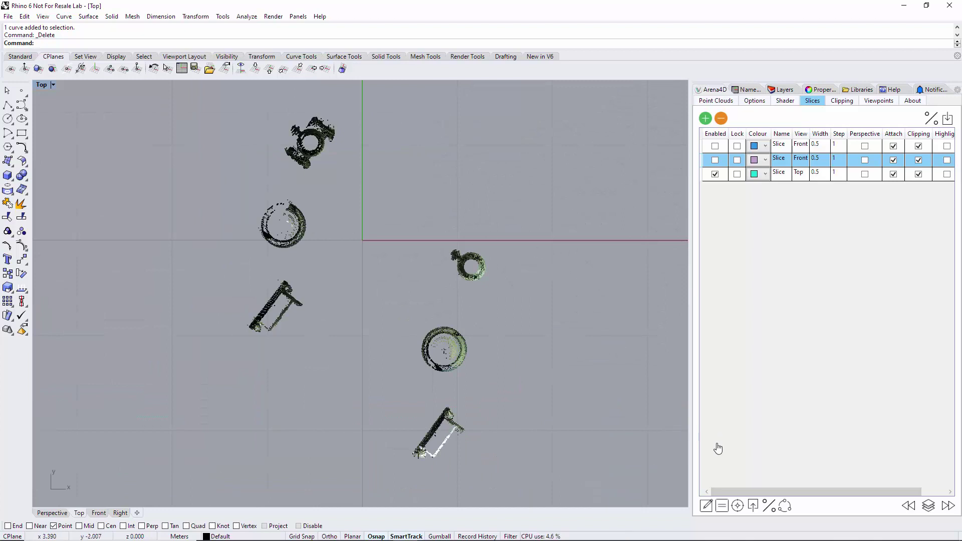
Step: Generate traced curves through the points of the Top slice and delete them
click(706, 506)
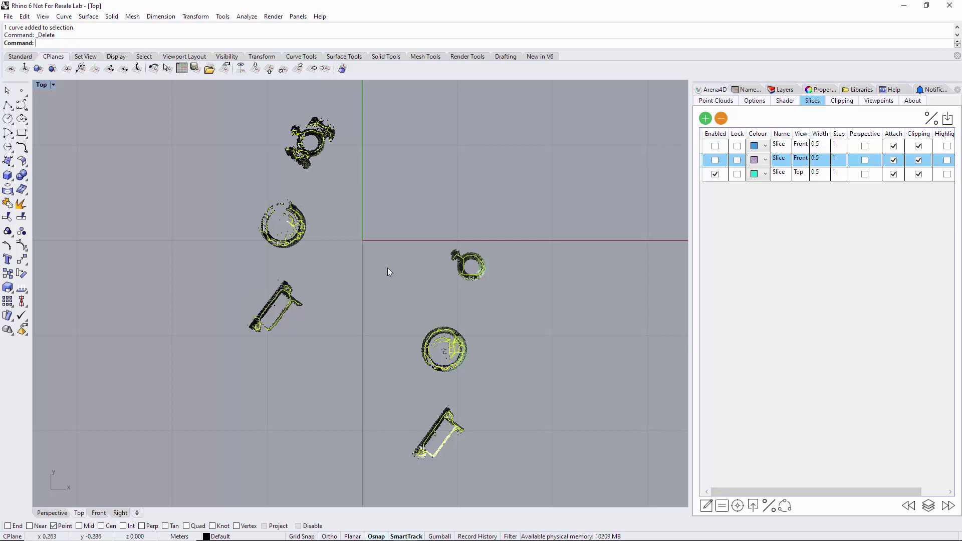
key(Delete)
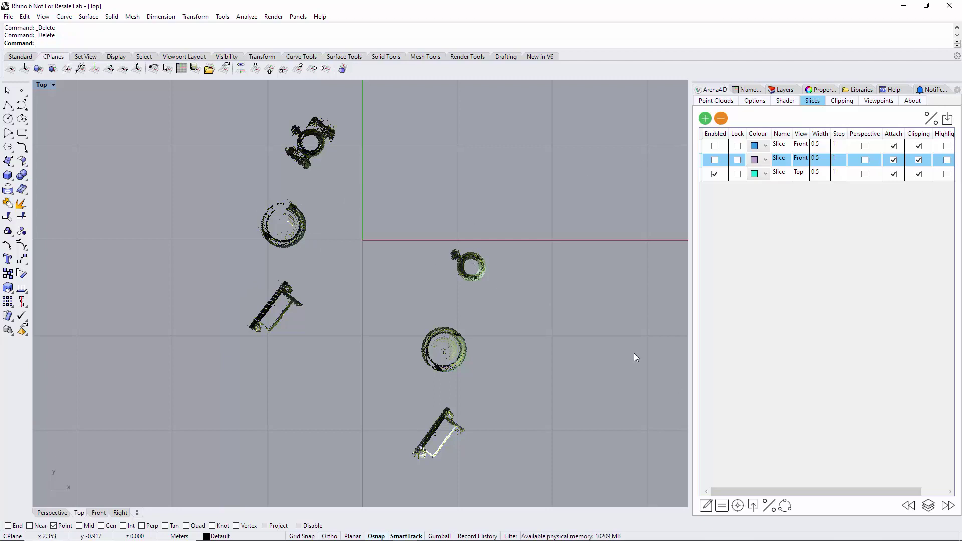
Step: Generate outline curves around the sections cut by the Top slice
click(722, 506)
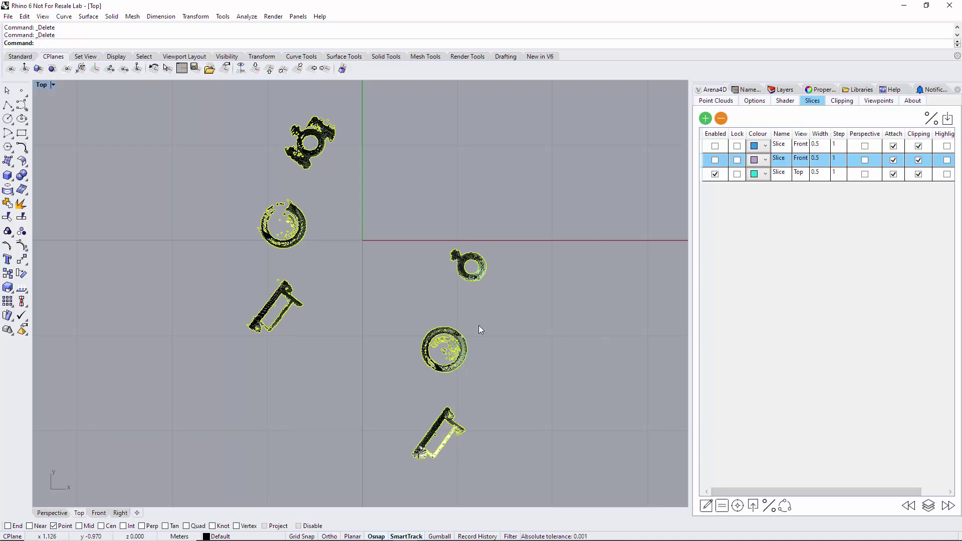
scroll(479, 326, up, 4)
scroll(439, 351, down, 4)
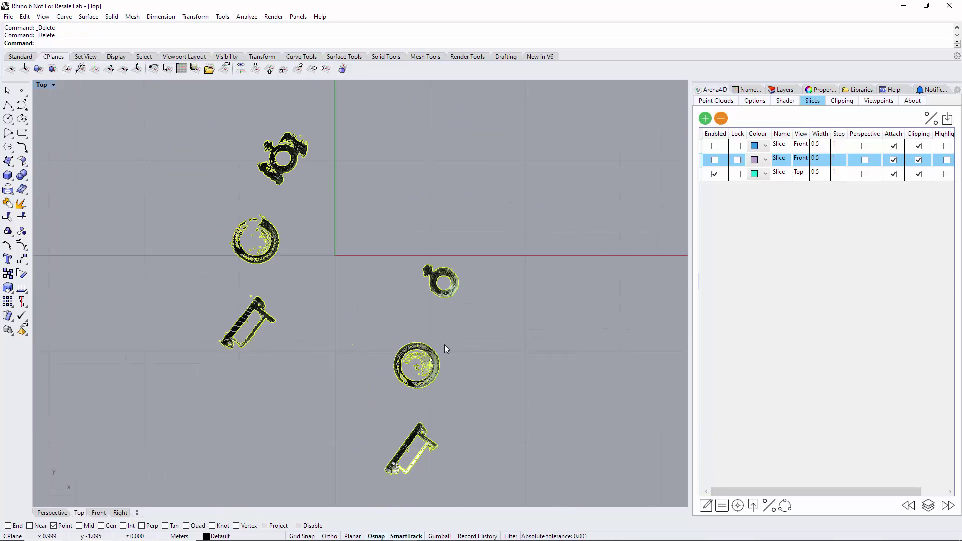
Step: Hide the Pump point cloud to inspect the outline around the small pipe section, and show the cloud again
click(710, 102)
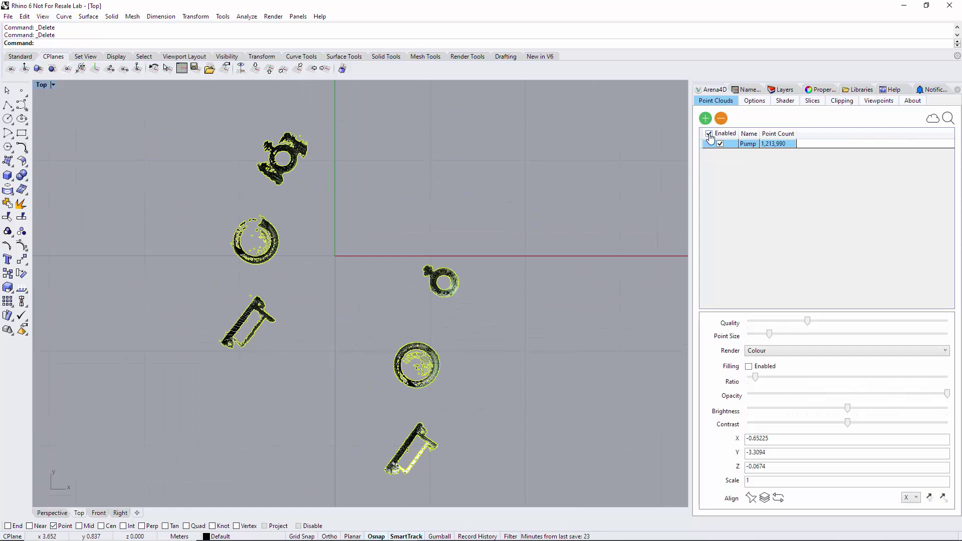
click(709, 134)
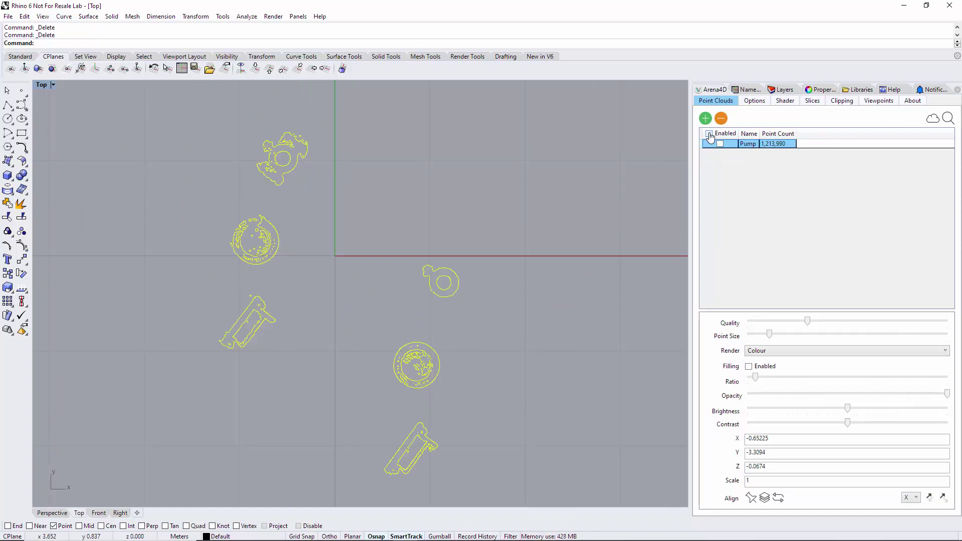
click(450, 269)
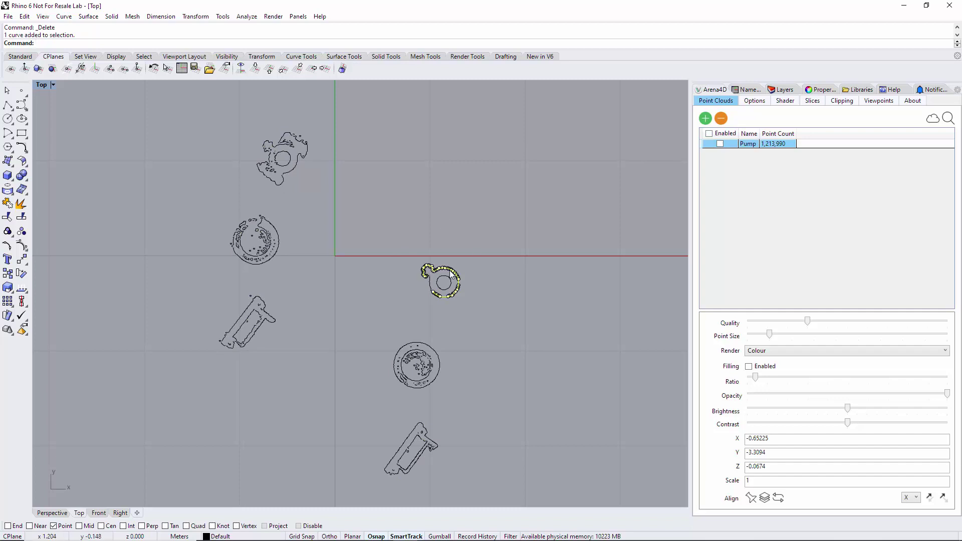
click(720, 145)
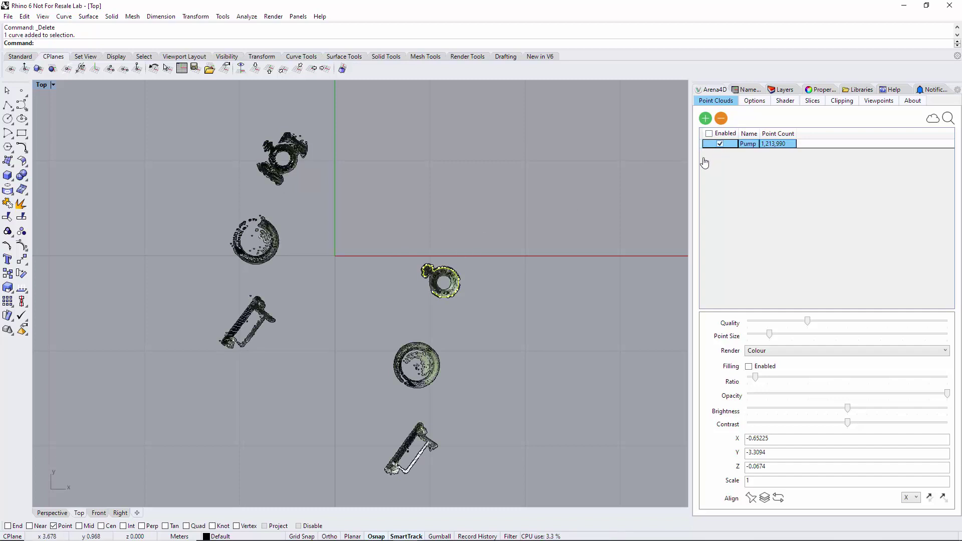
Step: Select all outline curves, review the Export Selected file types, cancel the export, and restore the four-viewport layout
key(ctrl+a)
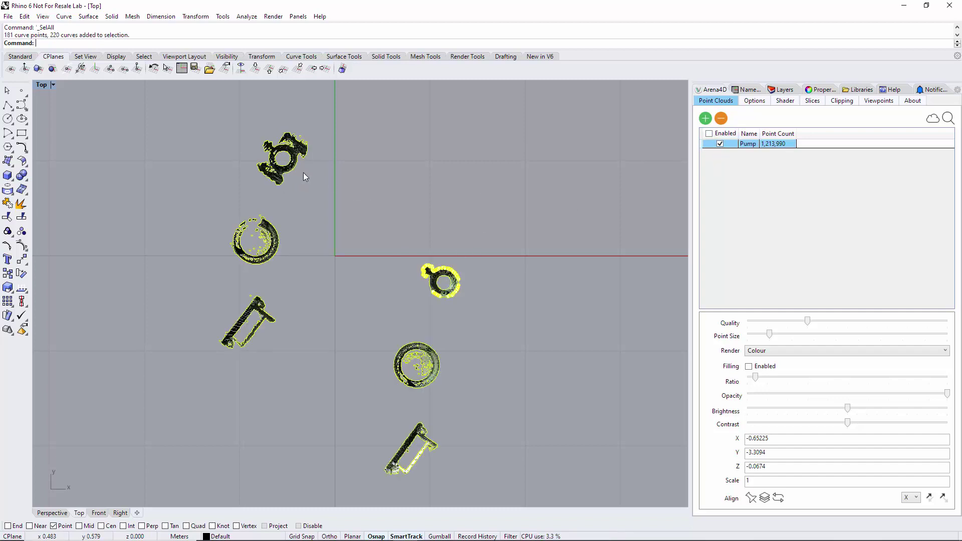
click(12, 19)
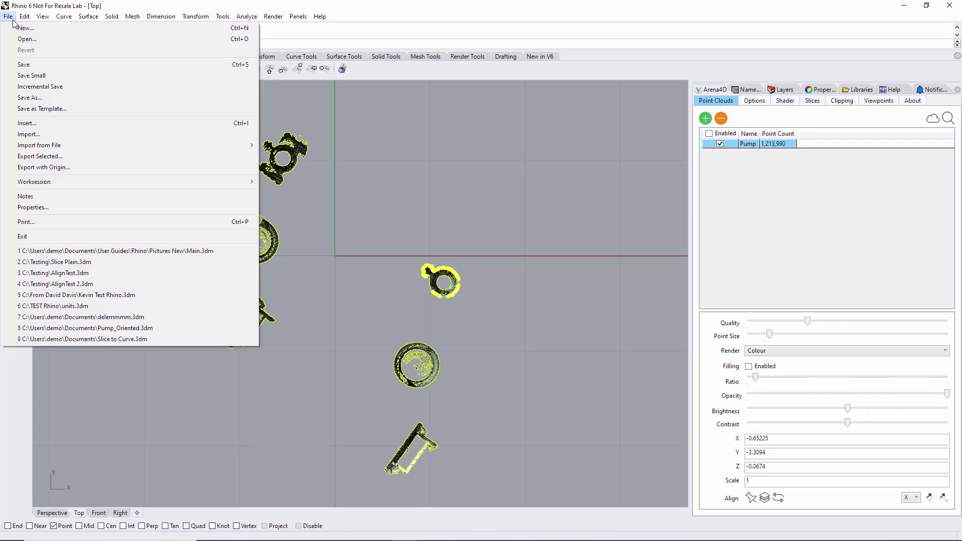
click(99, 156)
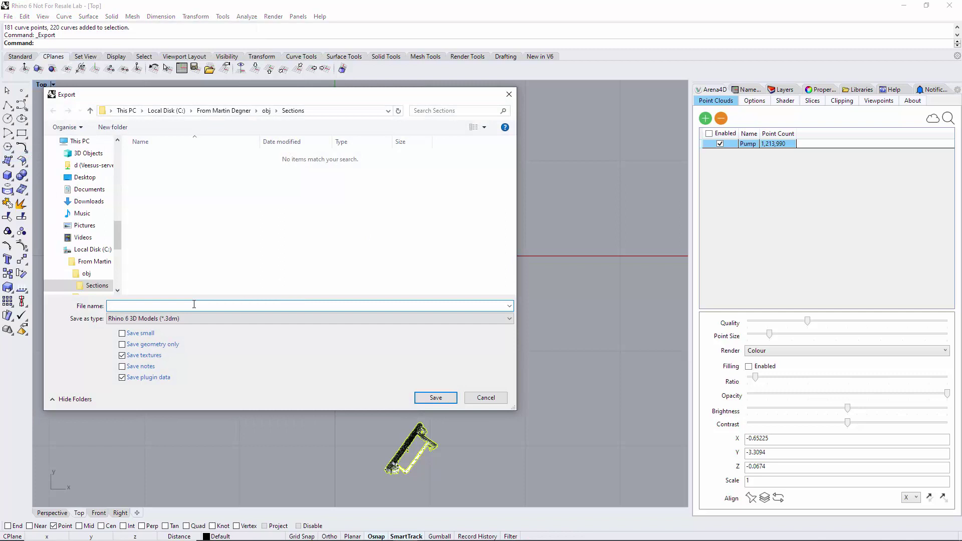
click(192, 318)
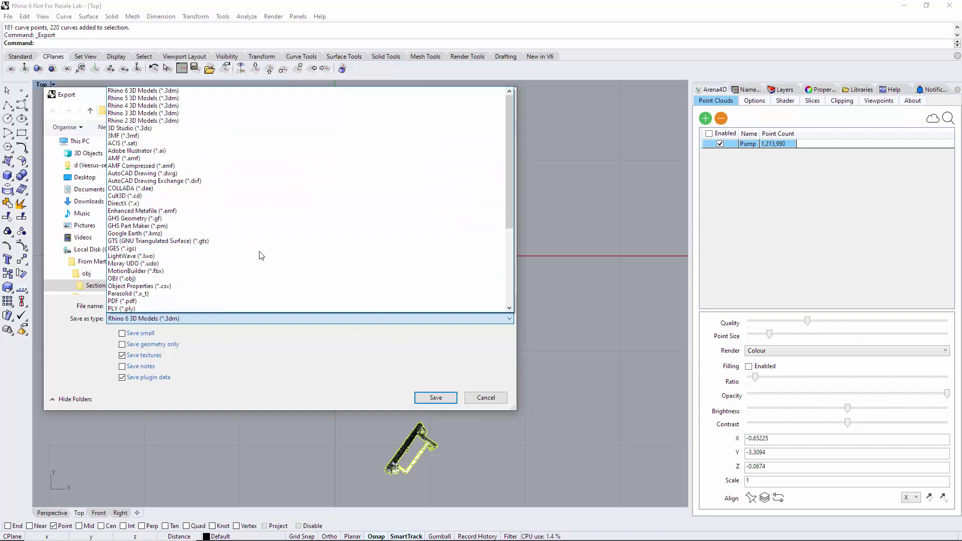
click(491, 399)
click(486, 399)
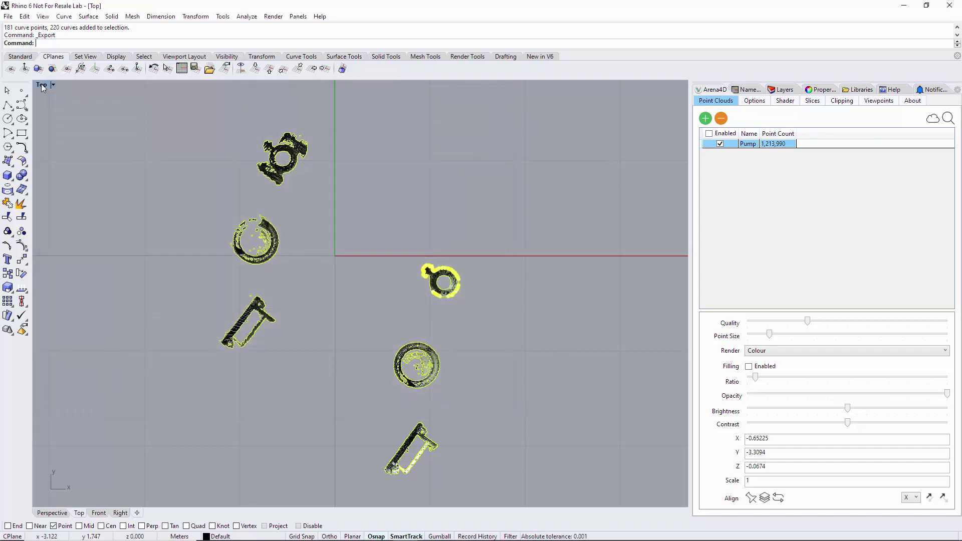
double_click(42, 85)
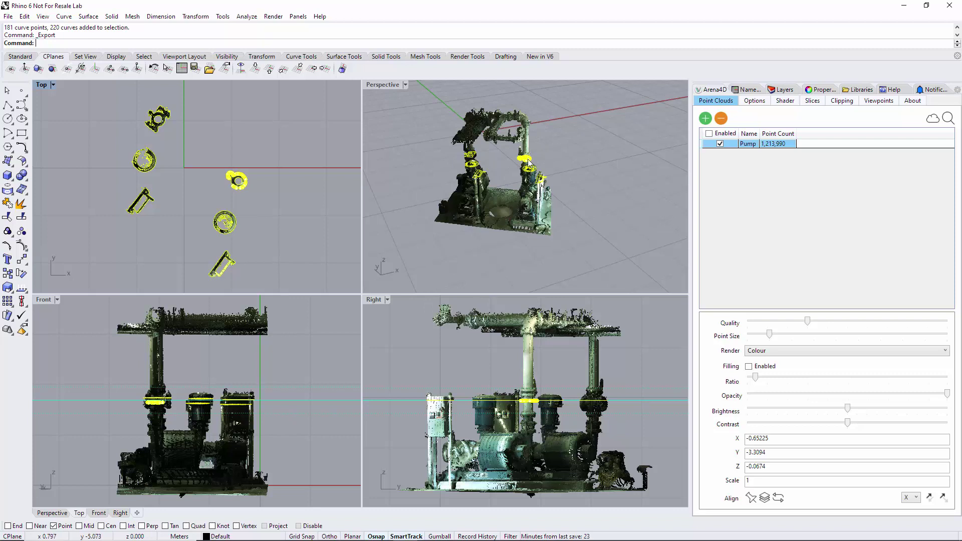